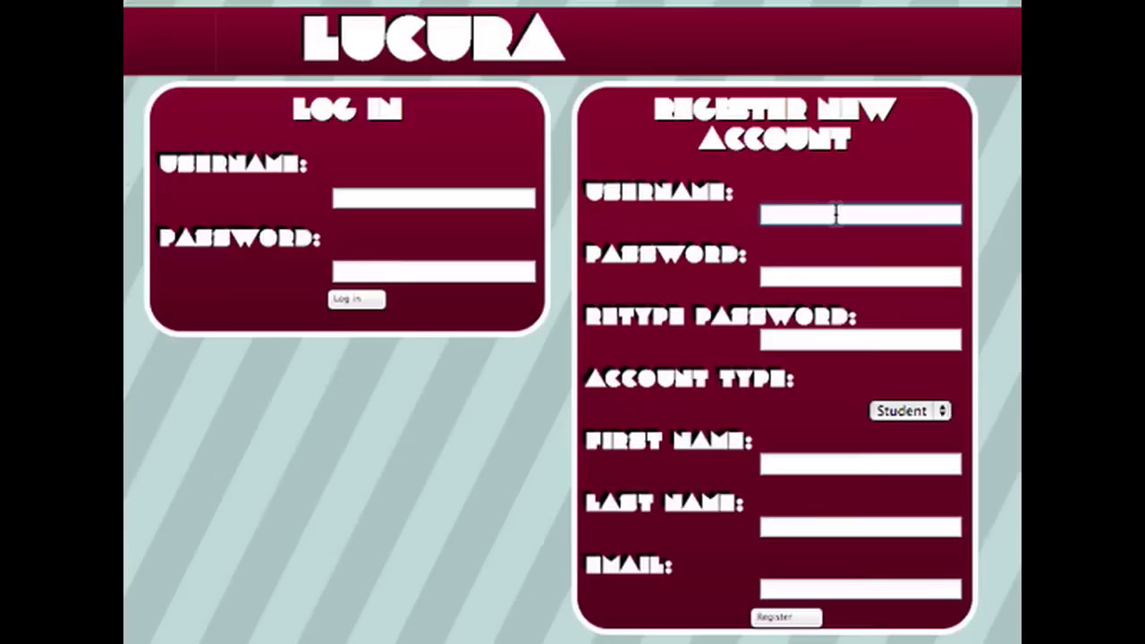
# - Register a new Teacher account with a chosen username and a matching, retyped password
pyautogui.write('MarooP')
pyautogui.press('Tab')
pyautogui.write('*******')
pyautogui.press('Tab')
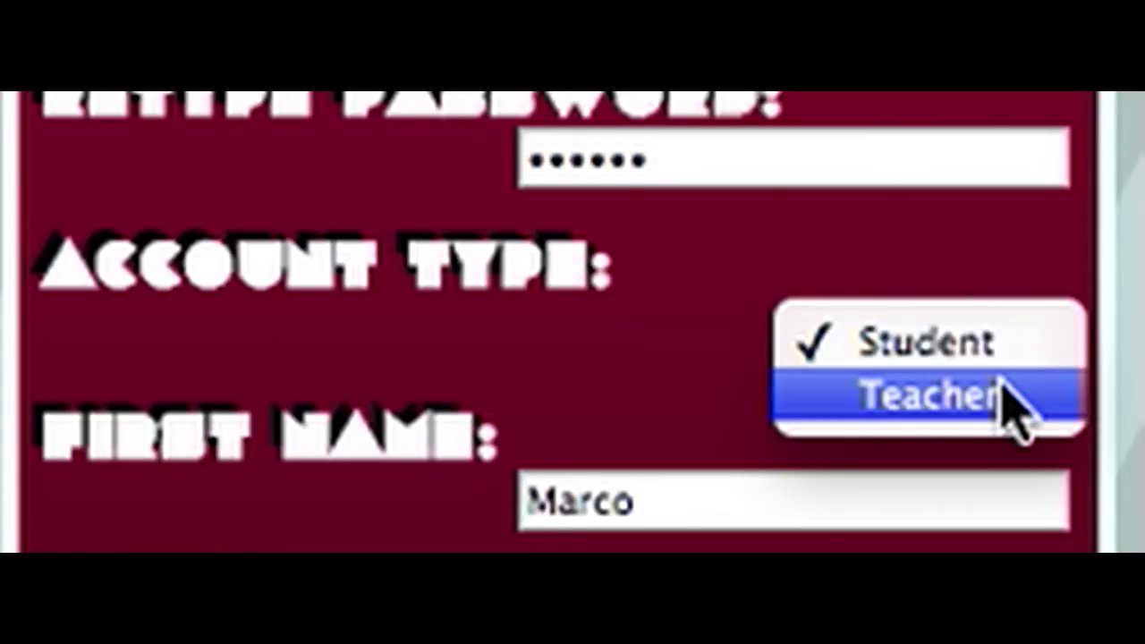
pyautogui.click(1014, 407)
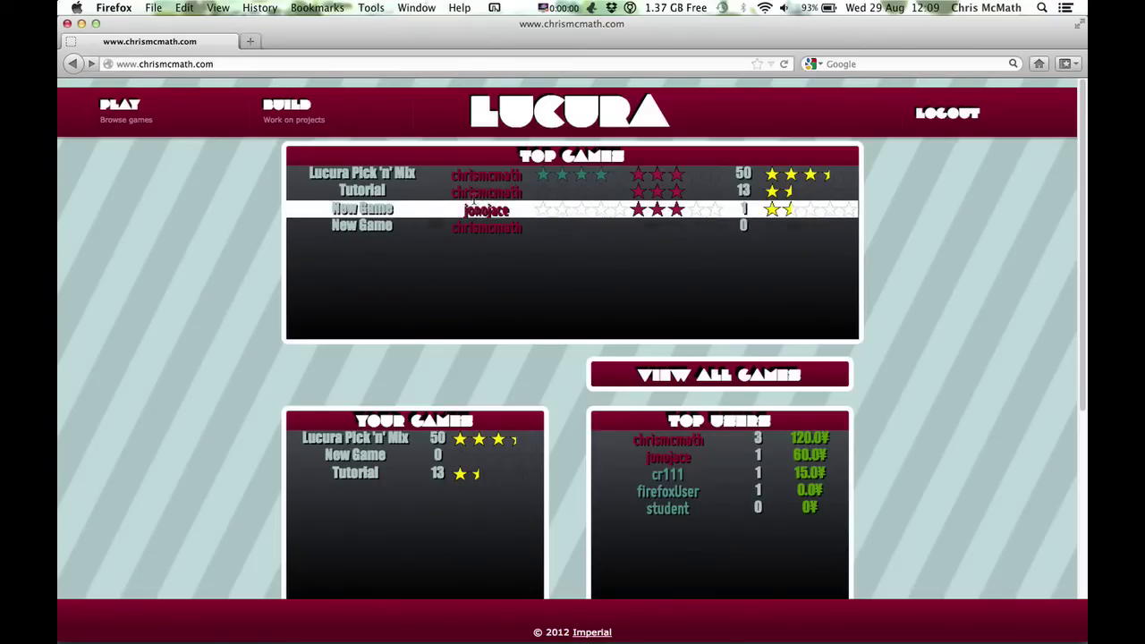
# - Open the Pick 'n' Mix game page, then start downloading Chrome Canary and accept its terms
pyautogui.click(474, 175)
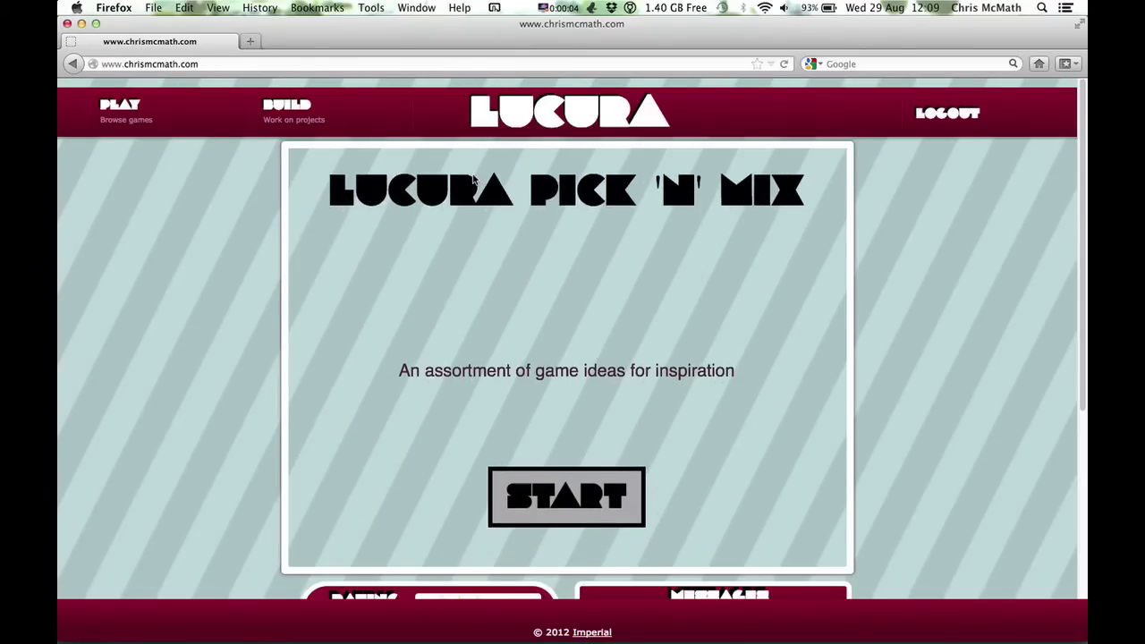
pyautogui.click(218, 7)
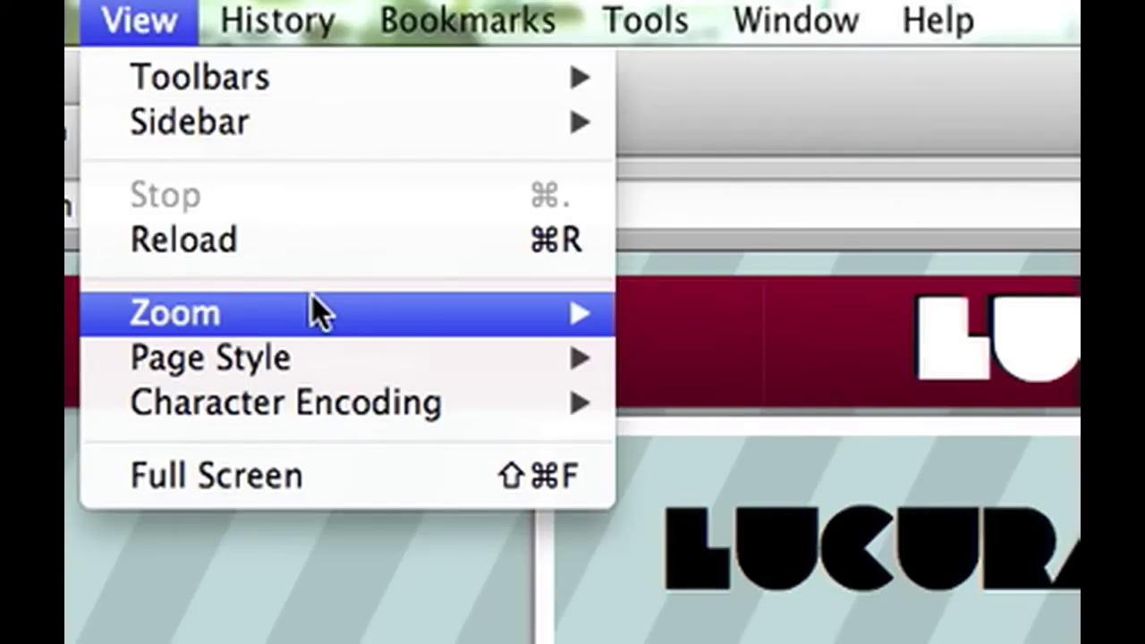
pyautogui.moveTo(309, 310)
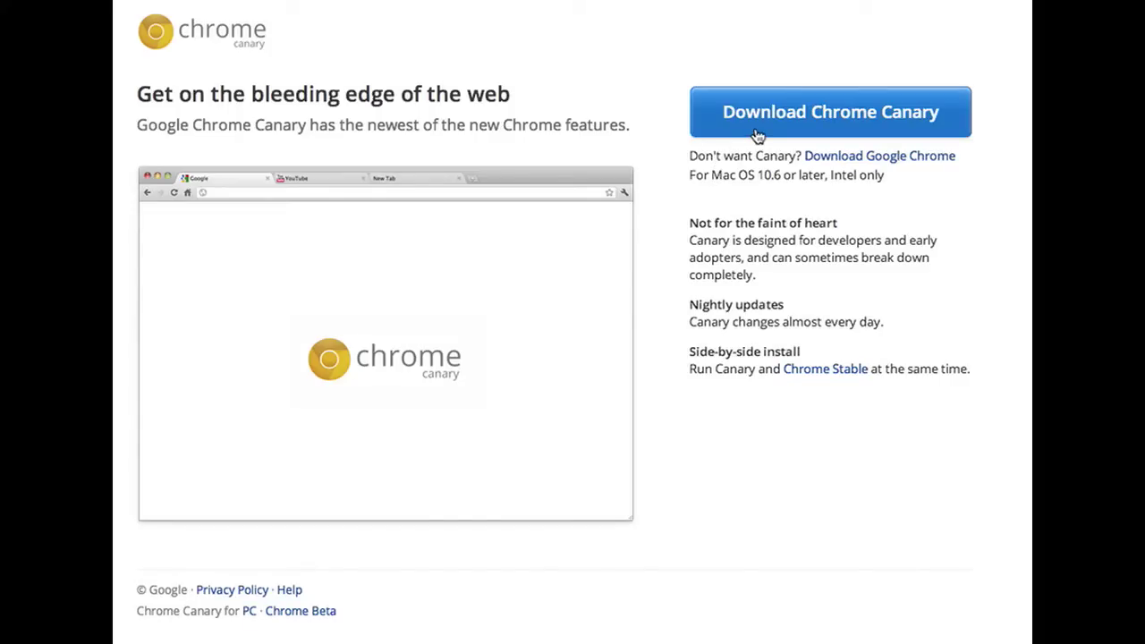
pyautogui.click(757, 131)
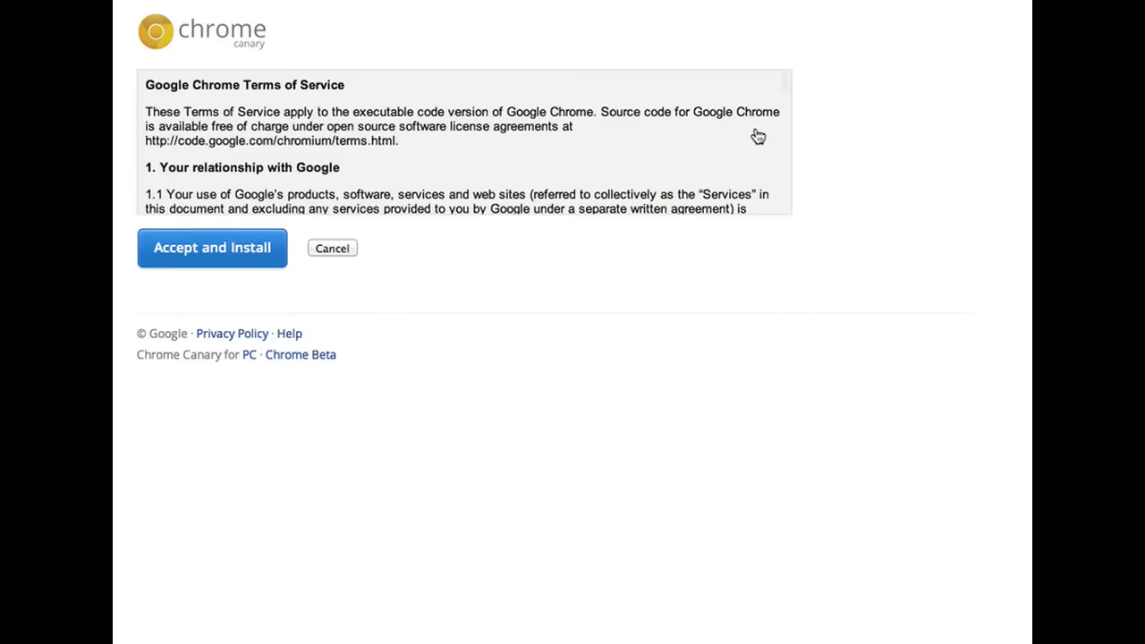
pyautogui.click(256, 260)
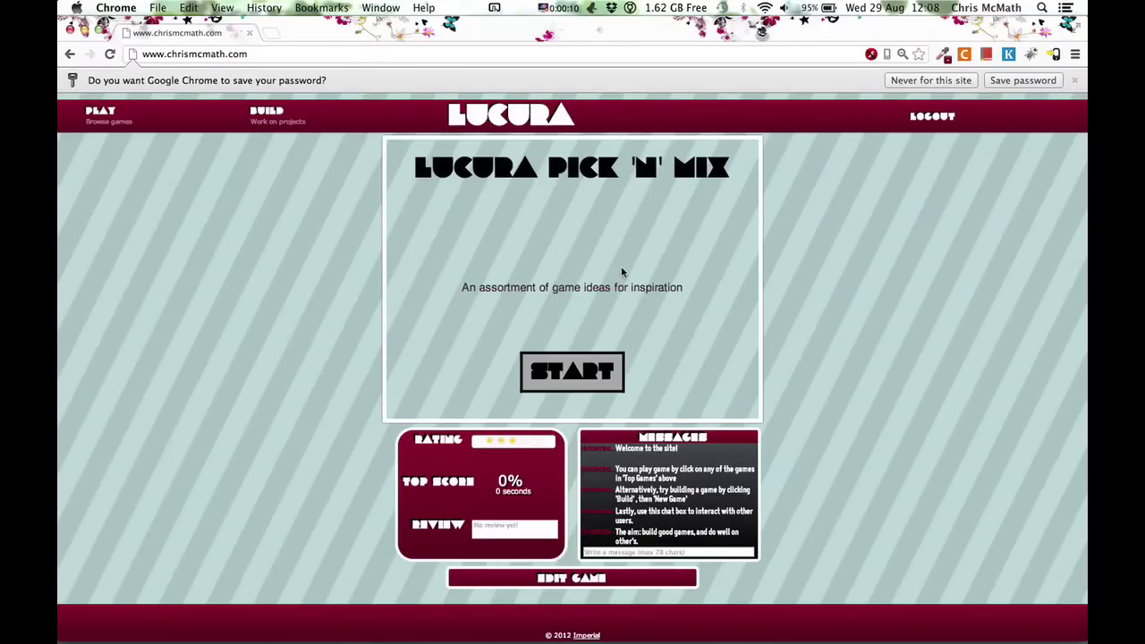
# - Send 'ideas?' in the chat and begin a review reading 'I think the third level needs'
pyautogui.write('ideas?')
pyautogui.press('Return')
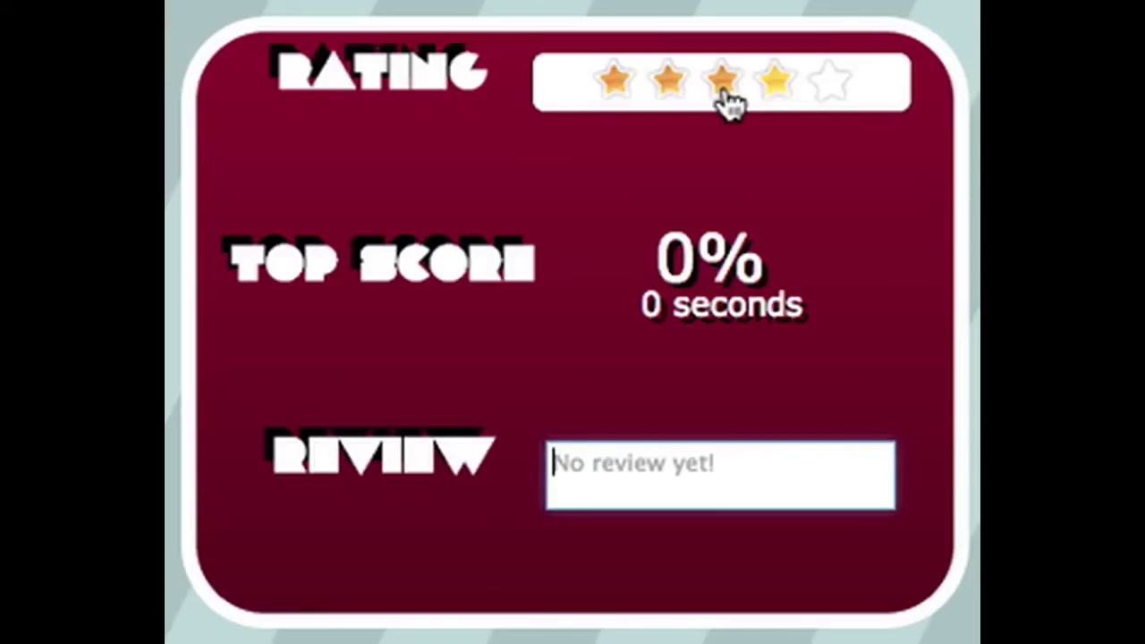
pyautogui.write('I think the third level needs')
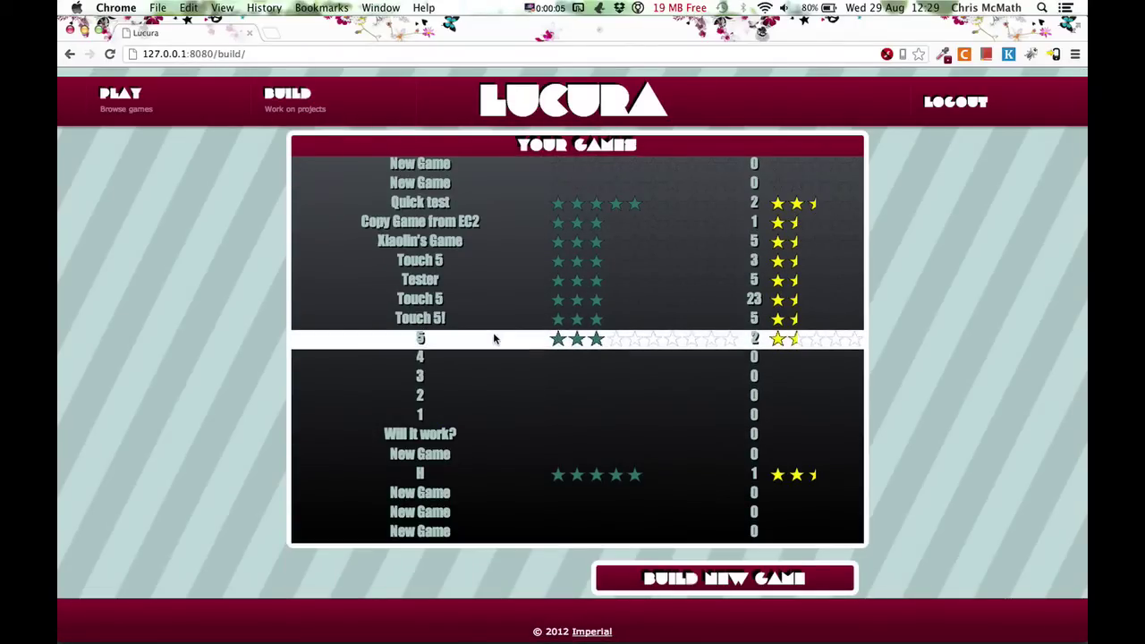
# - Create a new blank game using Build New Game below the Your Games list
pyautogui.click(706, 581)
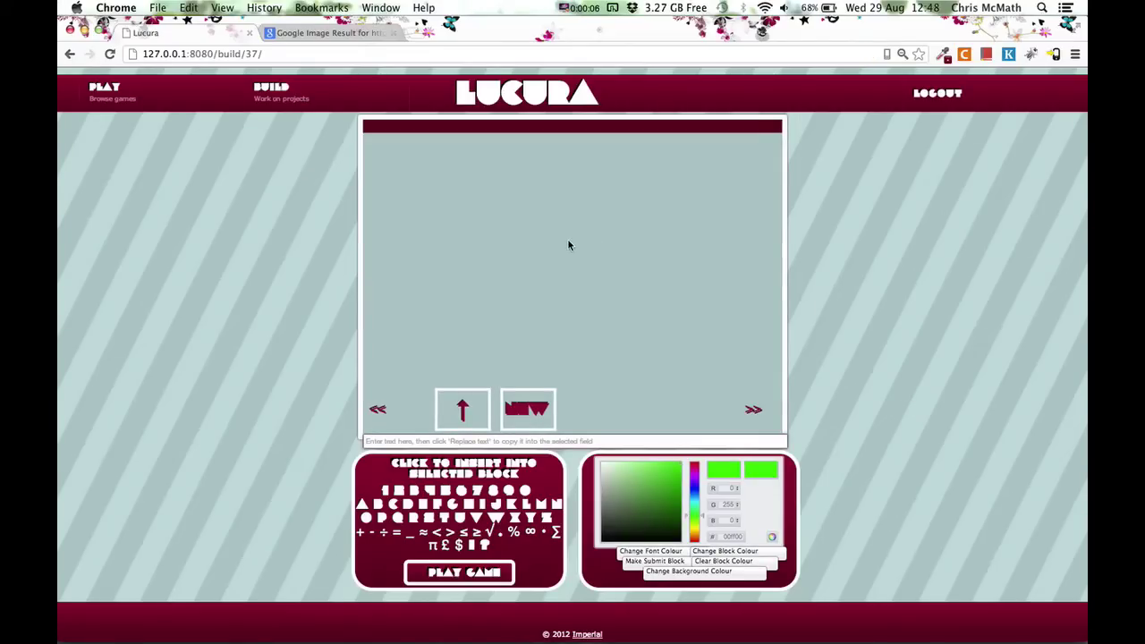
# - Add a new block to the canvas, rotating it clockwise and shrinking it
pyautogui.click(563, 249)
pyautogui.click(606, 215)
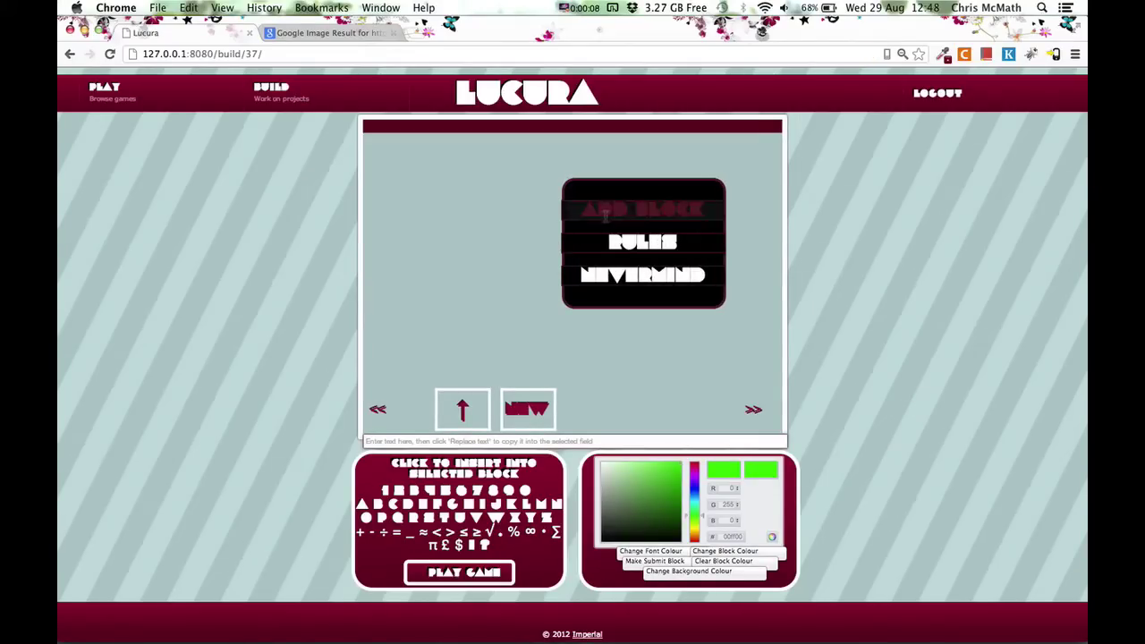
pyautogui.click(547, 224)
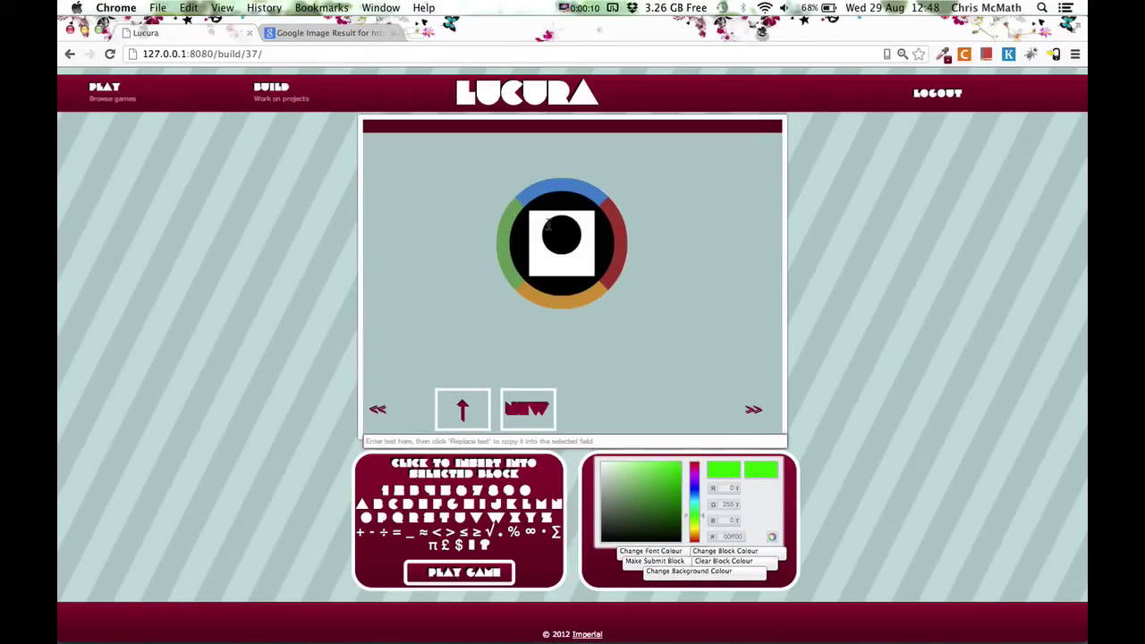
pyautogui.moveTo(519, 216); pyautogui.dragTo(511, 280)
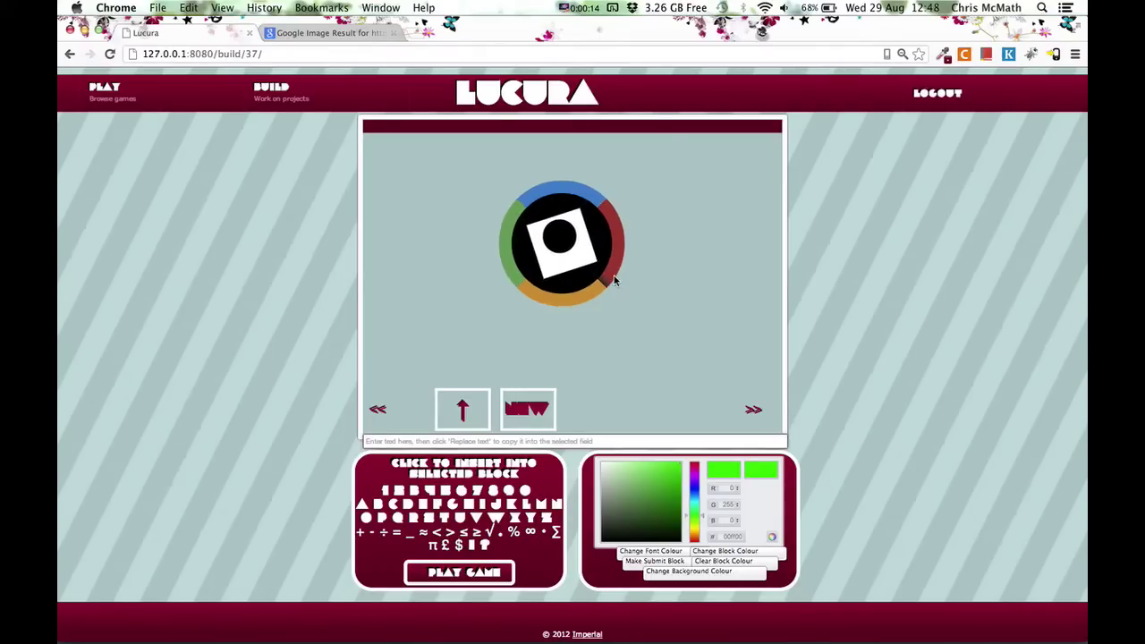
pyautogui.moveTo(608, 281)
pyautogui.mouseDown()
pyautogui.moveTo(608, 219)
pyautogui.moveTo(555, 322)
pyautogui.moveTo(480, 415)
pyautogui.mouseUp()
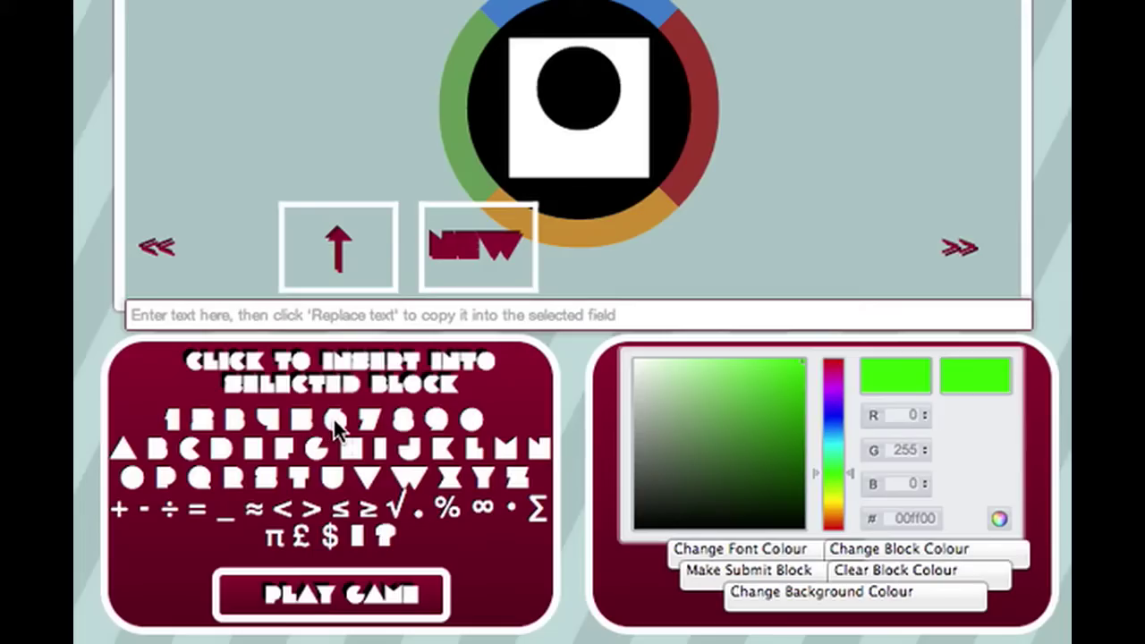
# - Insert a red glyph into the block and change its block colour to green
pyautogui.click(334, 420)
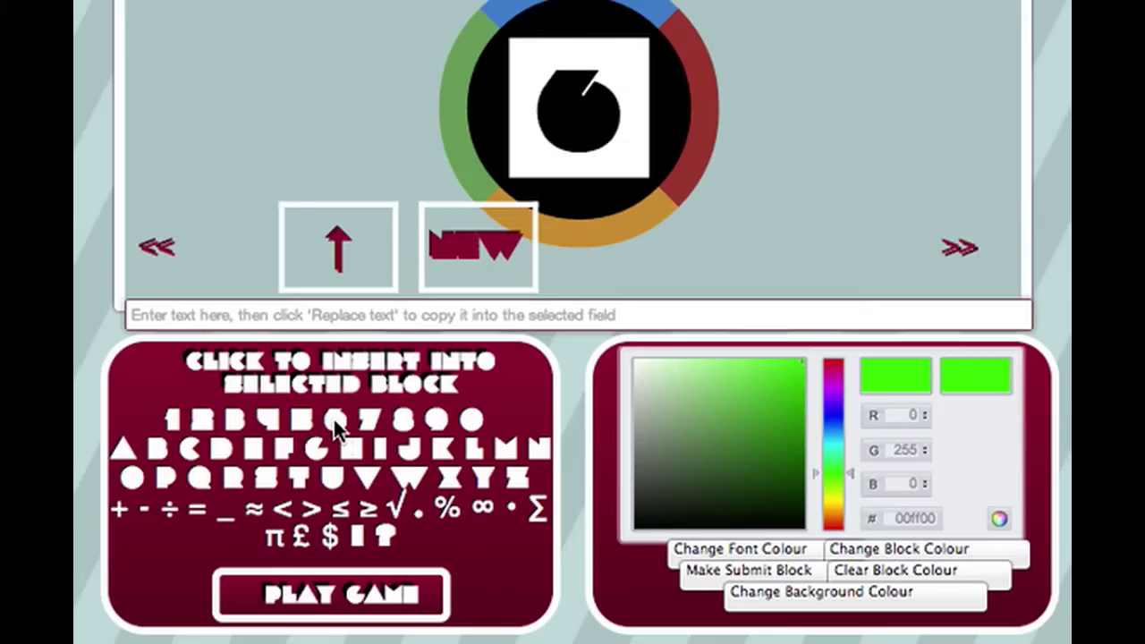
pyautogui.click(793, 371)
pyautogui.click(744, 544)
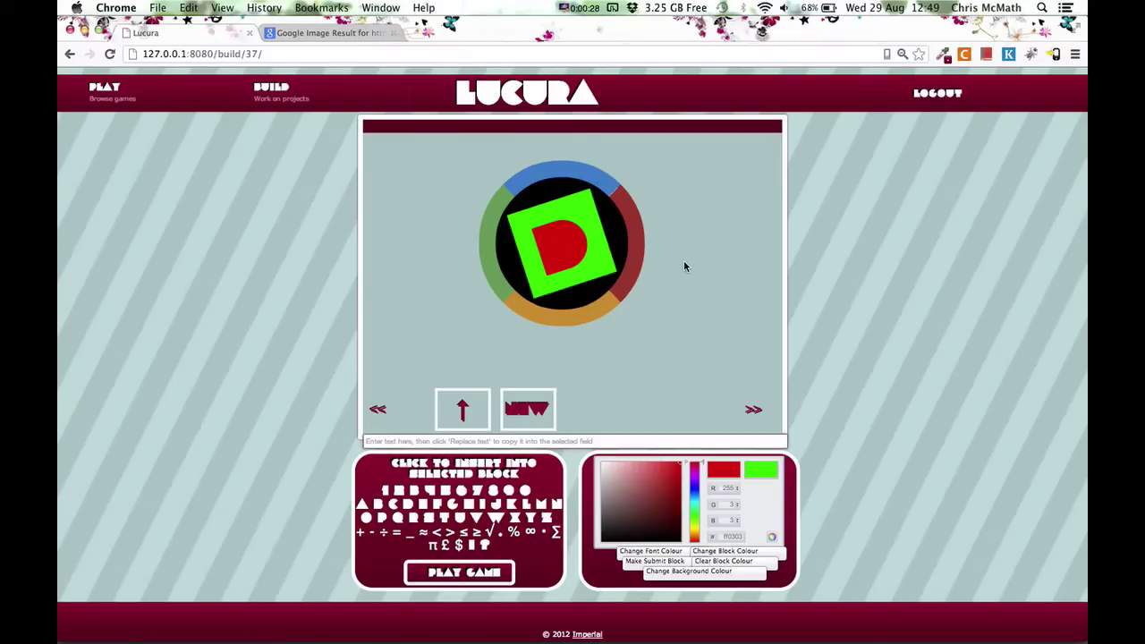
# - Raise the block's rotation value to 89 in its settings panel
pyautogui.click(582, 185)
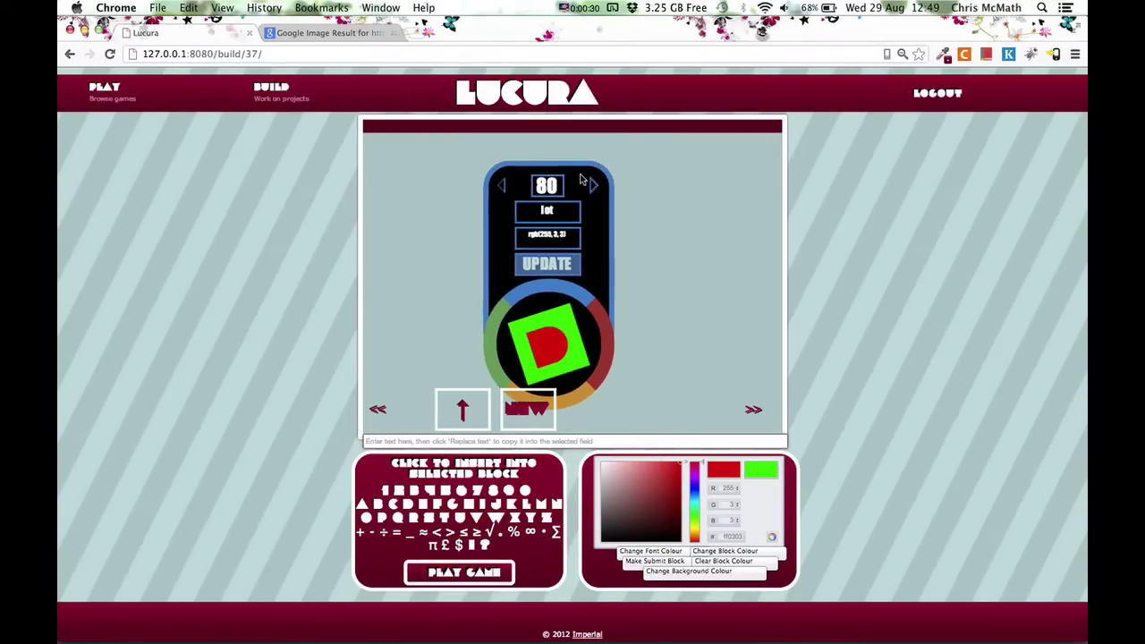
pyautogui.click(595, 186)
pyautogui.click(595, 186)
pyautogui.click(595, 186)
pyautogui.click(596, 187)
pyautogui.click(594, 185)
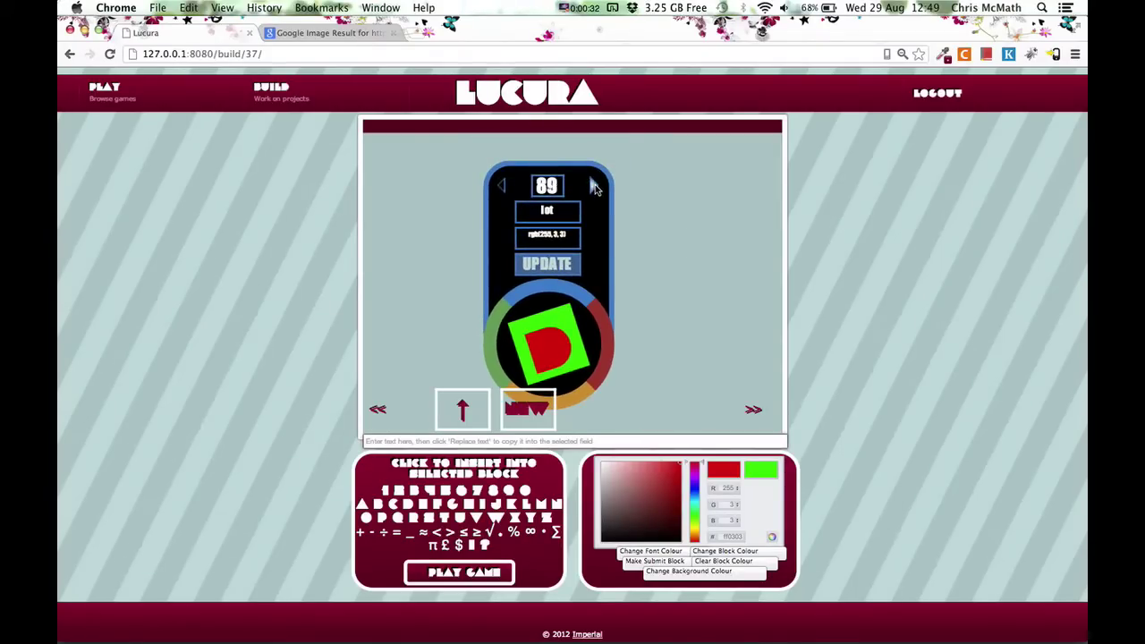
# - Set the block letter's font to Helvetica and apply the update
pyautogui.click(452, 441)
pyautogui.write('He')
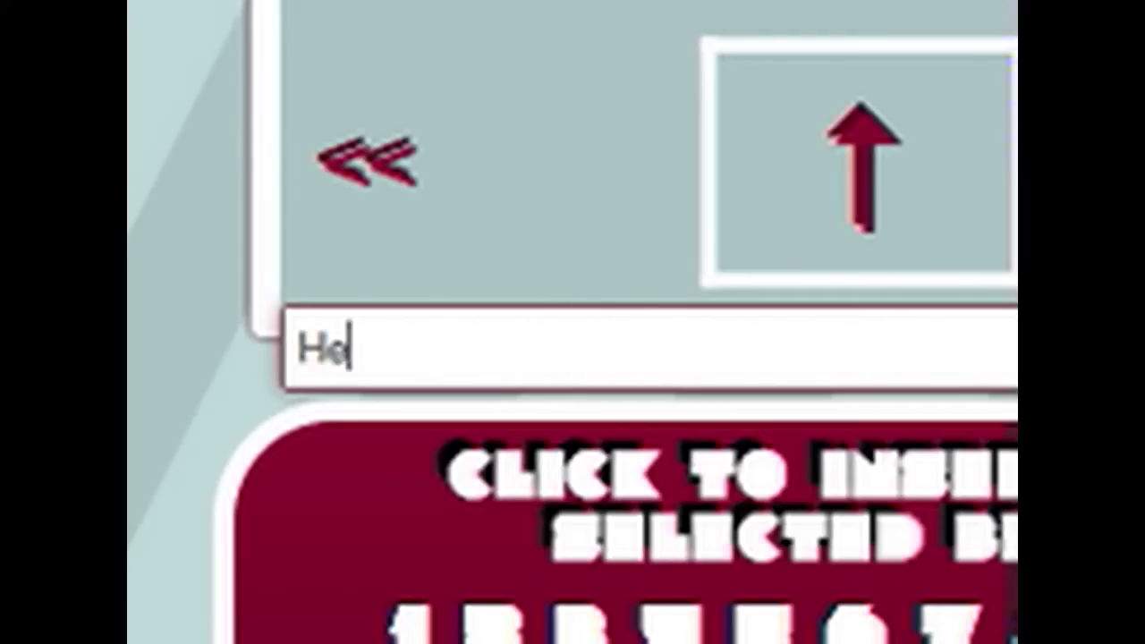
pyautogui.write('lvetic')
pyautogui.write('a')
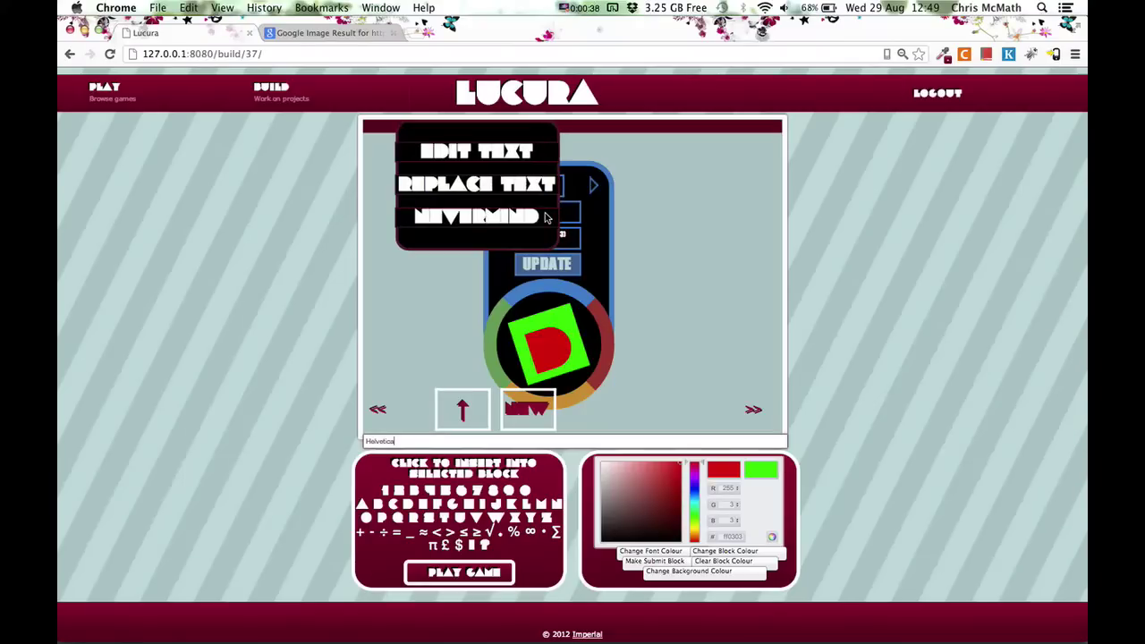
pyautogui.click(466, 185)
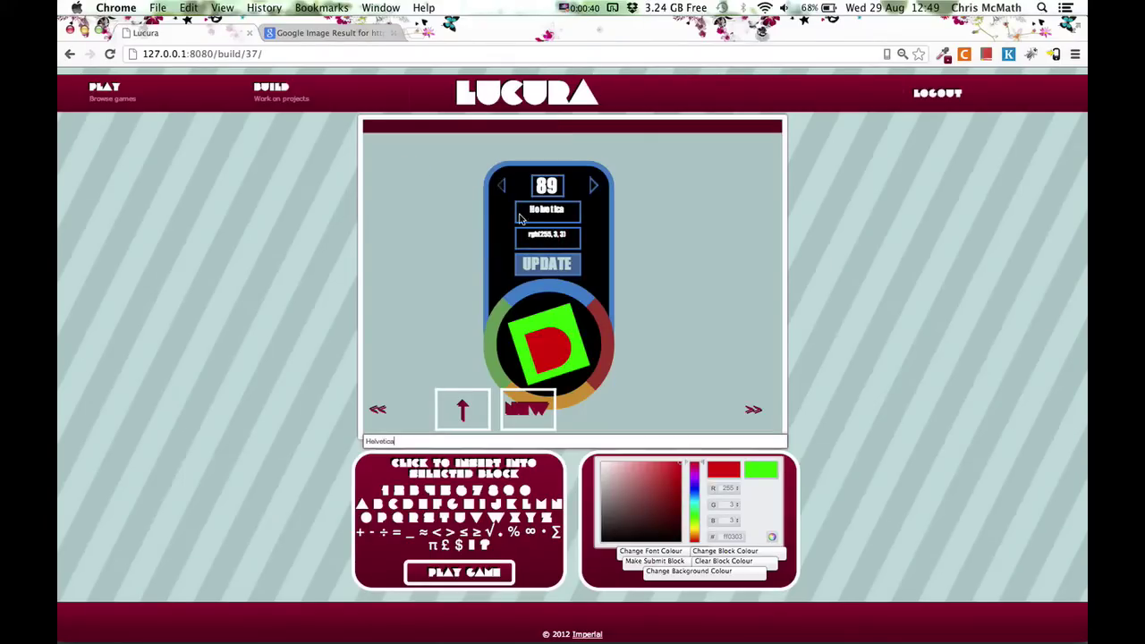
pyautogui.click(543, 263)
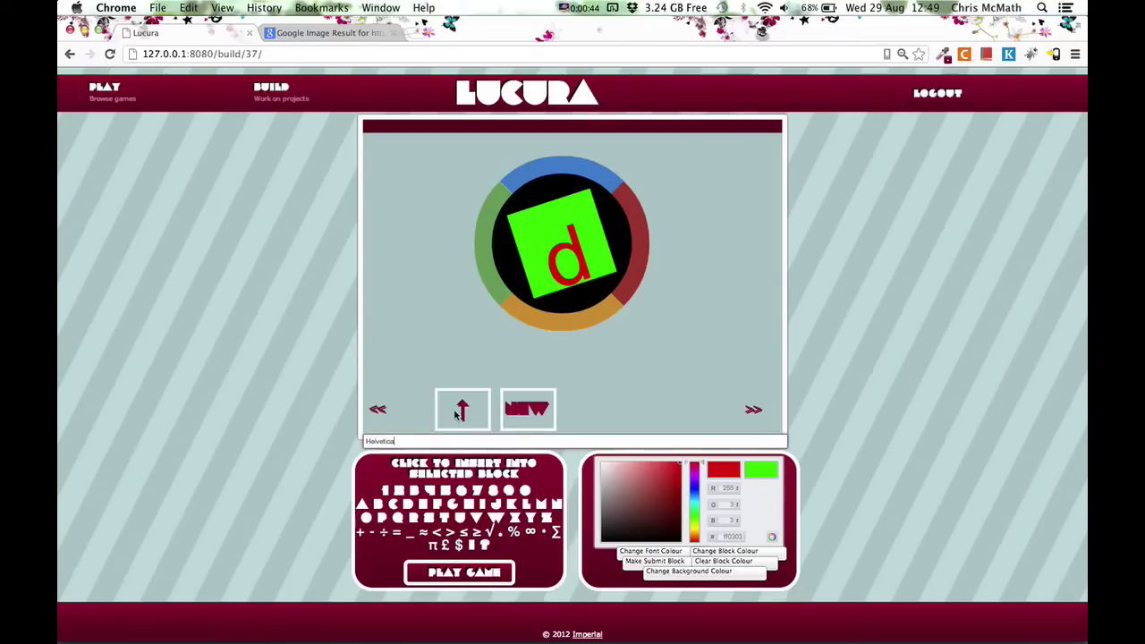
# - Replace the block's letter with the text 'Hi'
pyautogui.click(426, 440)
pyautogui.press('super+a')
pyautogui.press('BackSpace')
pyautogui.write('Hi')
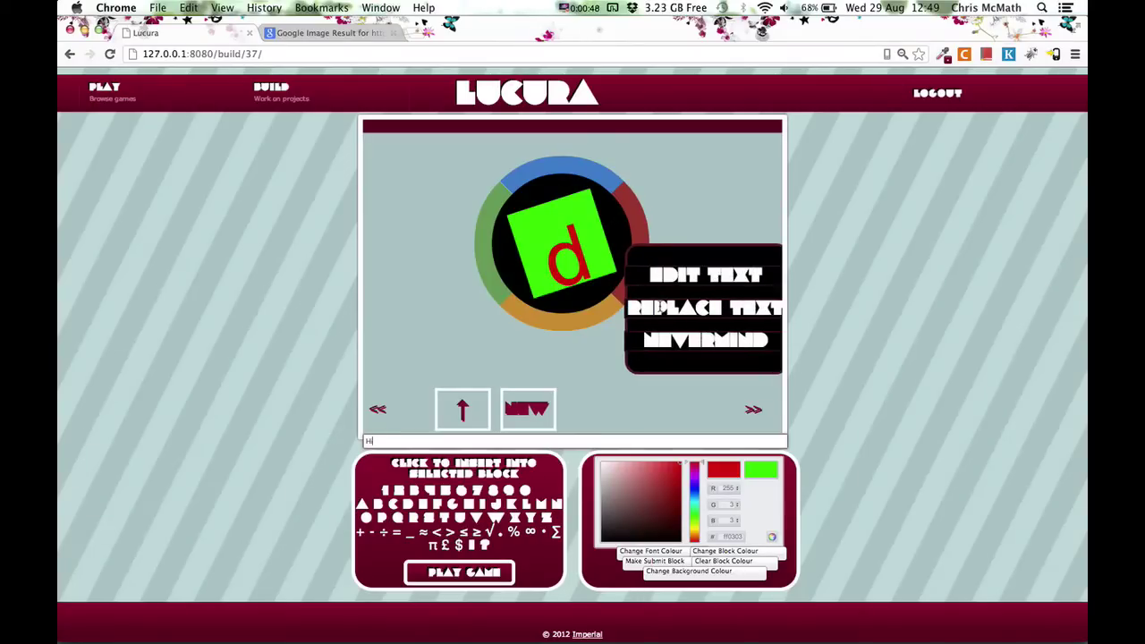
pyautogui.click(660, 306)
# - Lower the block's font size to 70
pyautogui.click(574, 167)
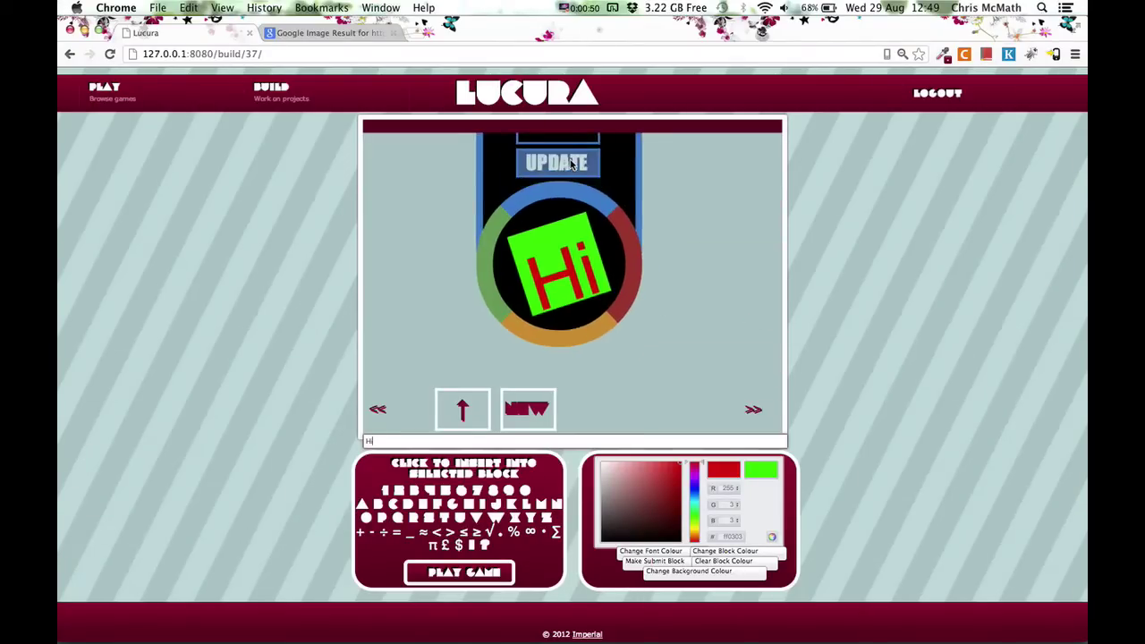
pyautogui.click(501, 186)
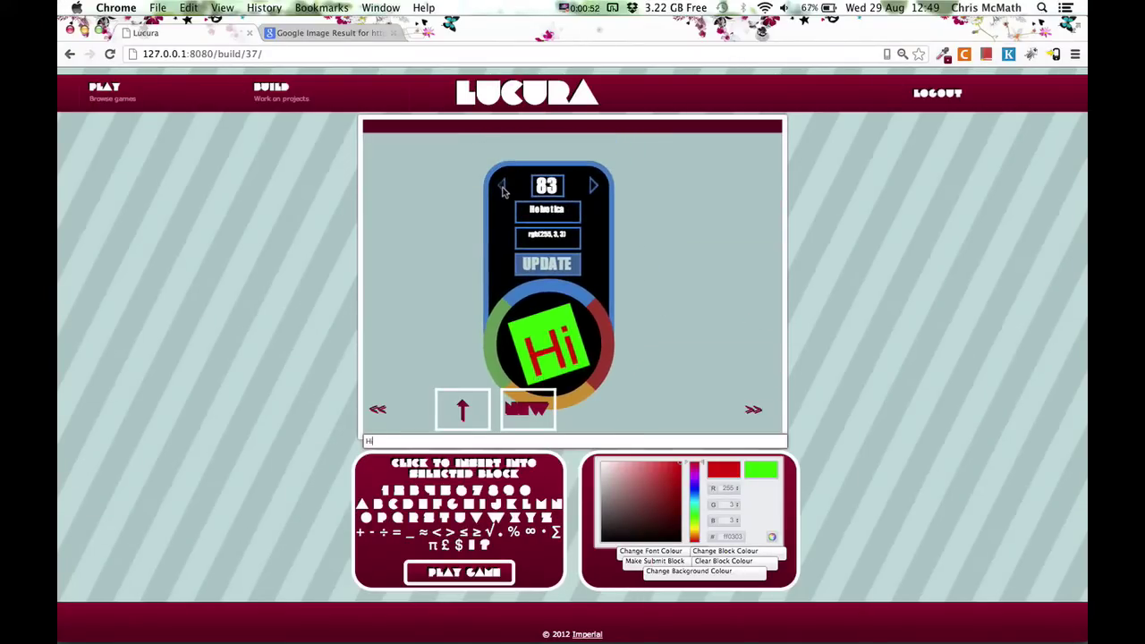
pyautogui.click(501, 186)
pyautogui.click(501, 186)
pyautogui.click(501, 186)
pyautogui.click(501, 186)
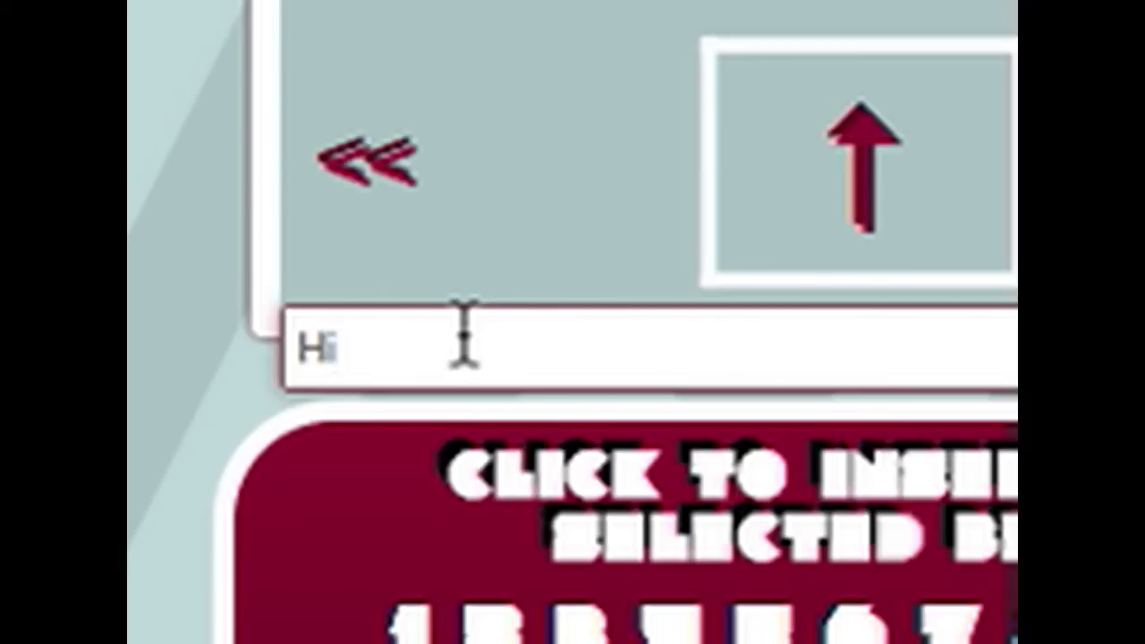
# - Clear the block's text so the green square is blank
pyautogui.press('BackSpace')
pyautogui.press('BackSpace')
pyautogui.click(542, 338)
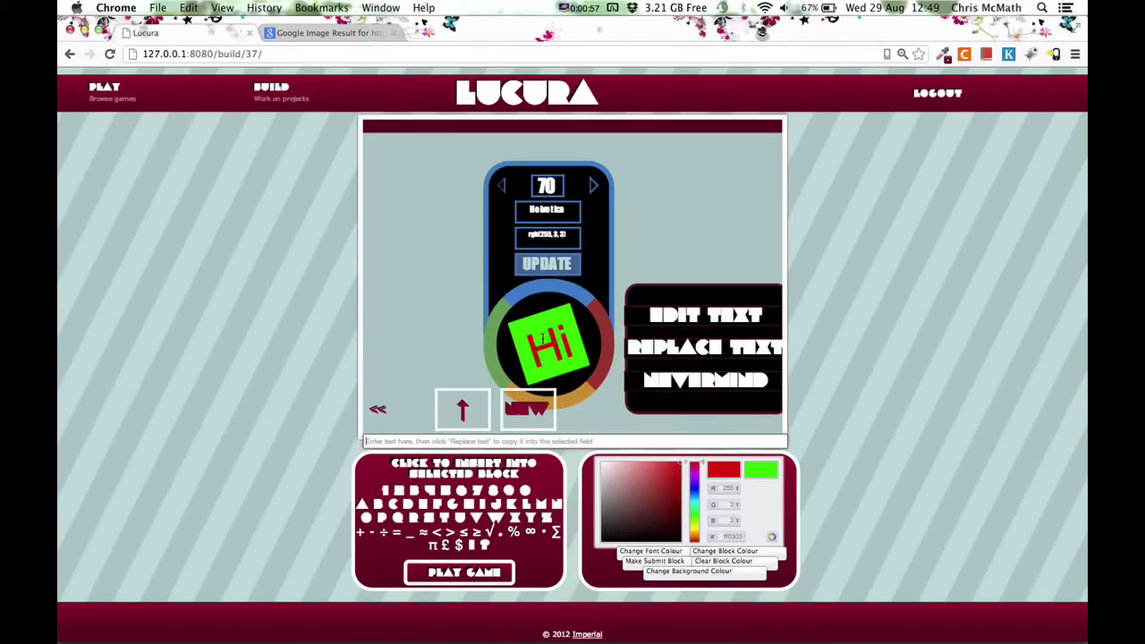
pyautogui.click(669, 349)
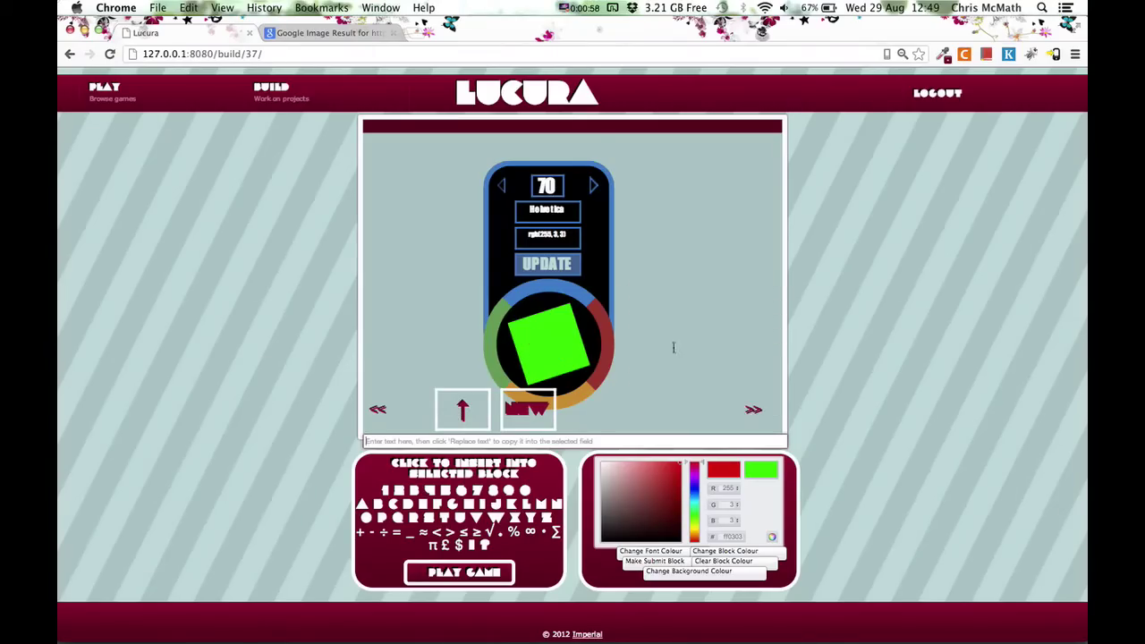
# - Cycle the block type to INSTANT and set it to score 4 points
pyautogui.click(551, 295)
pyautogui.click(564, 328)
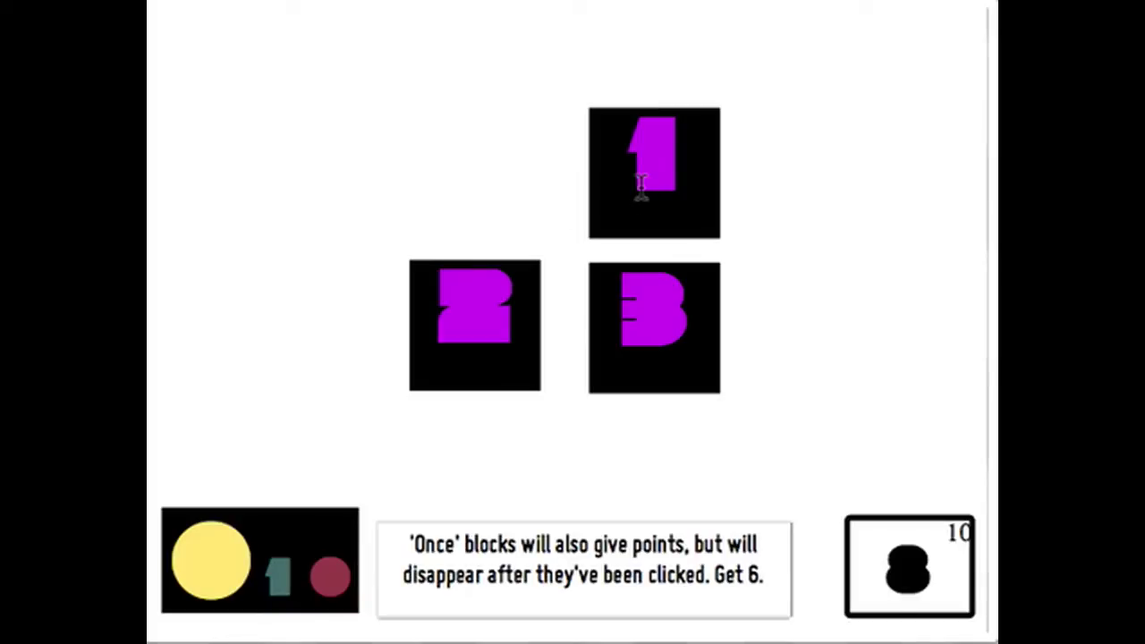
pyautogui.click(633, 193)
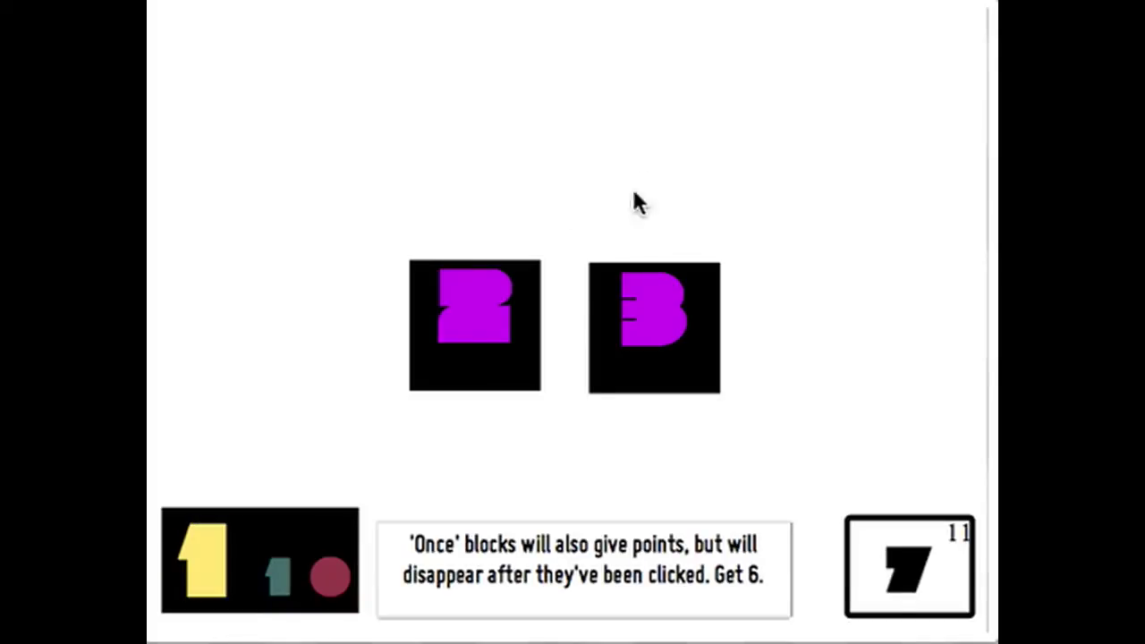
pyautogui.click(501, 304)
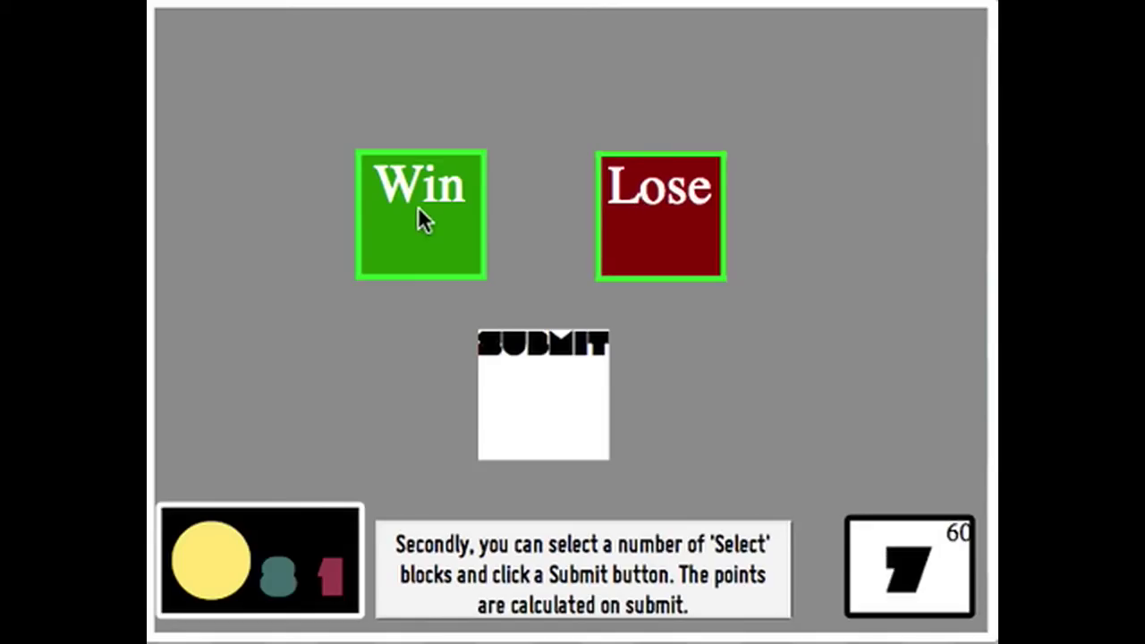
pyautogui.click(791, 108)
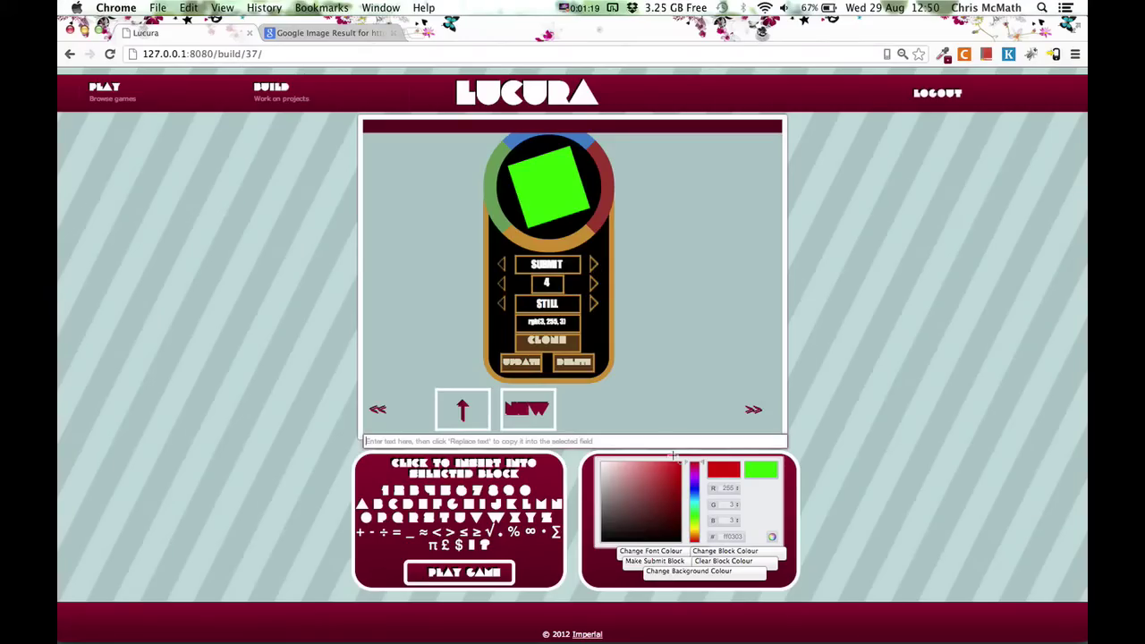
pyautogui.click(662, 562)
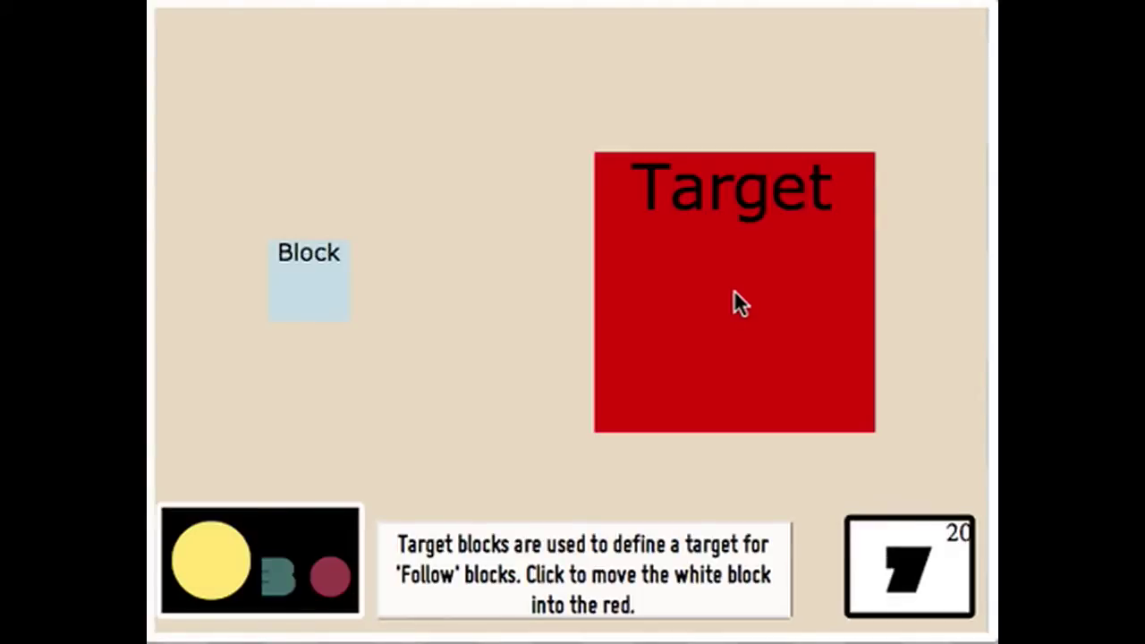
# - Adjust the block's target, click-following and dark blue colour options in the behaviour panel
pyautogui.click(734, 291)
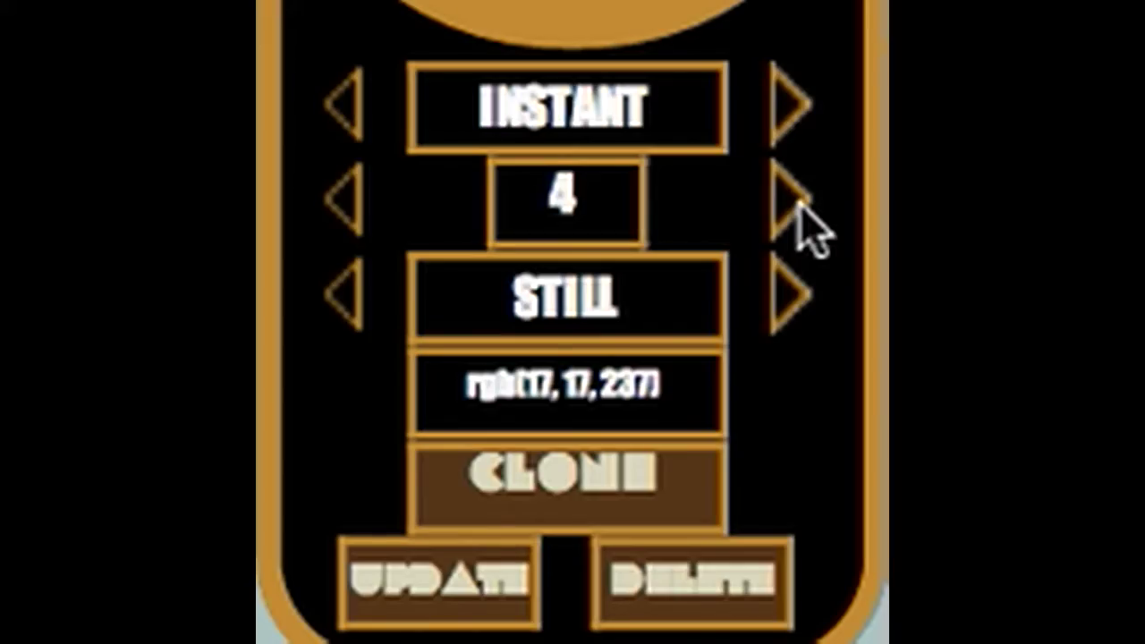
pyautogui.click(805, 309)
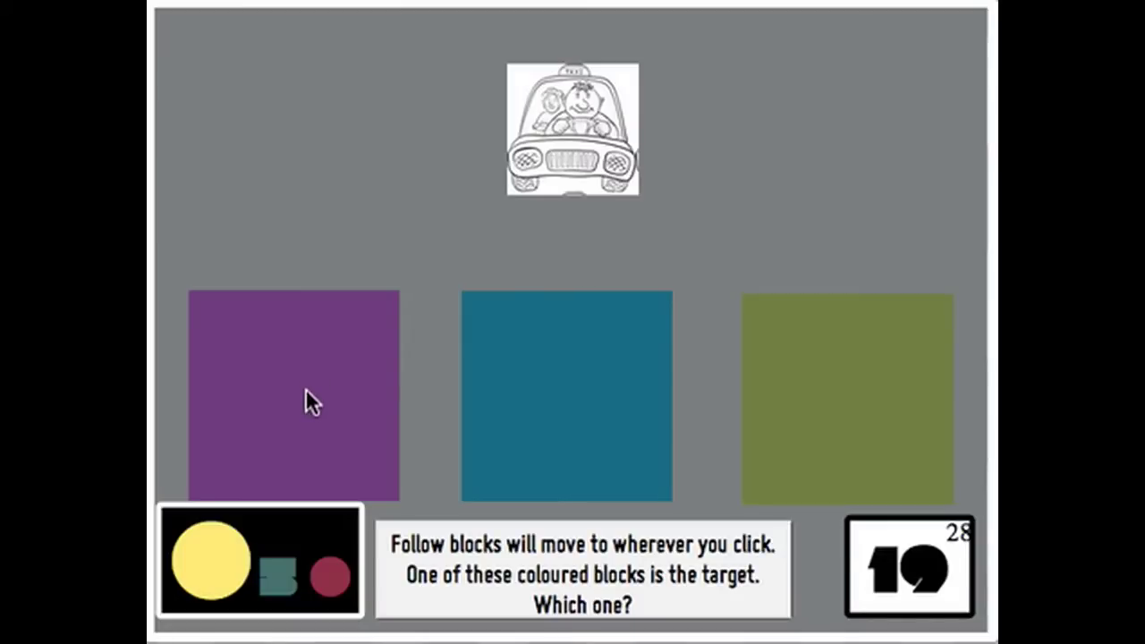
pyautogui.click(305, 388)
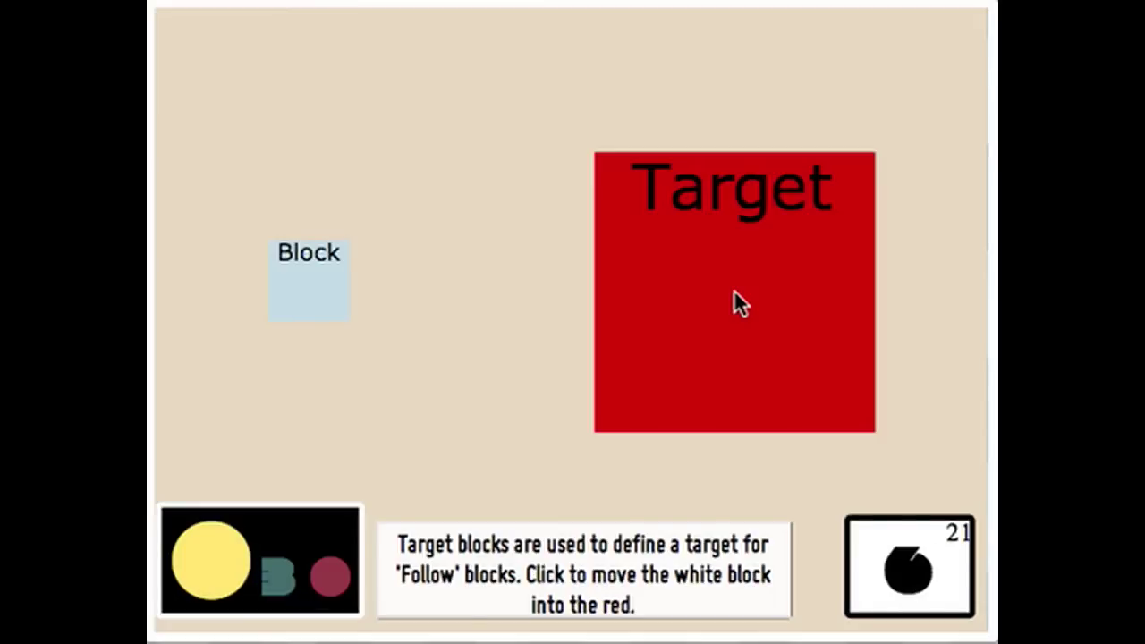
pyautogui.click(734, 289)
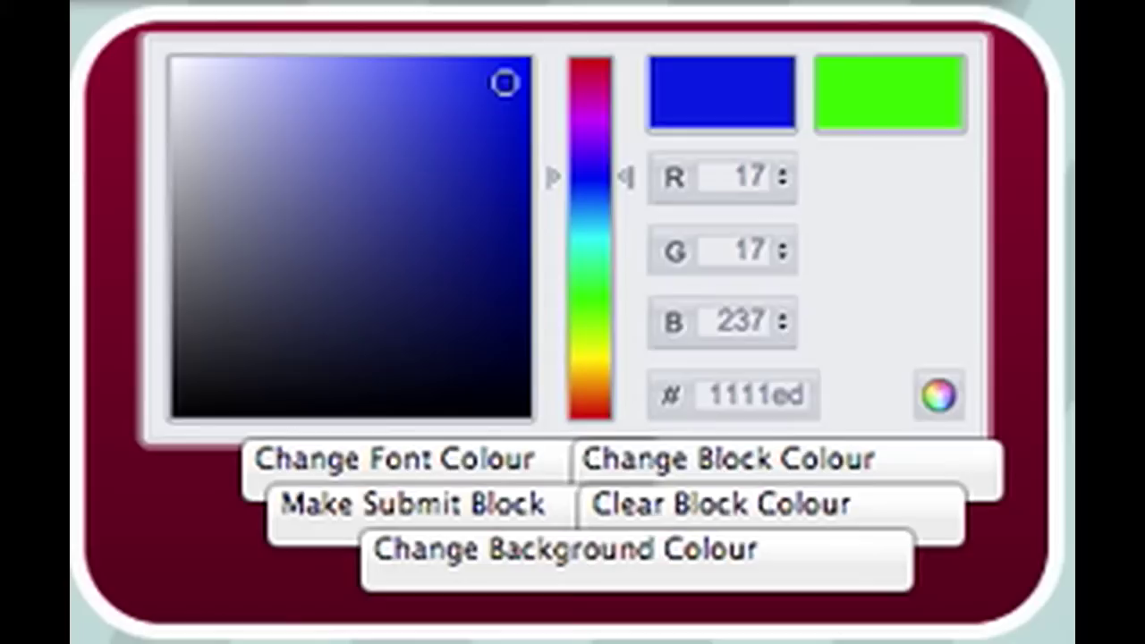
pyautogui.moveTo(641, 501); pyautogui.dragTo(661, 506)
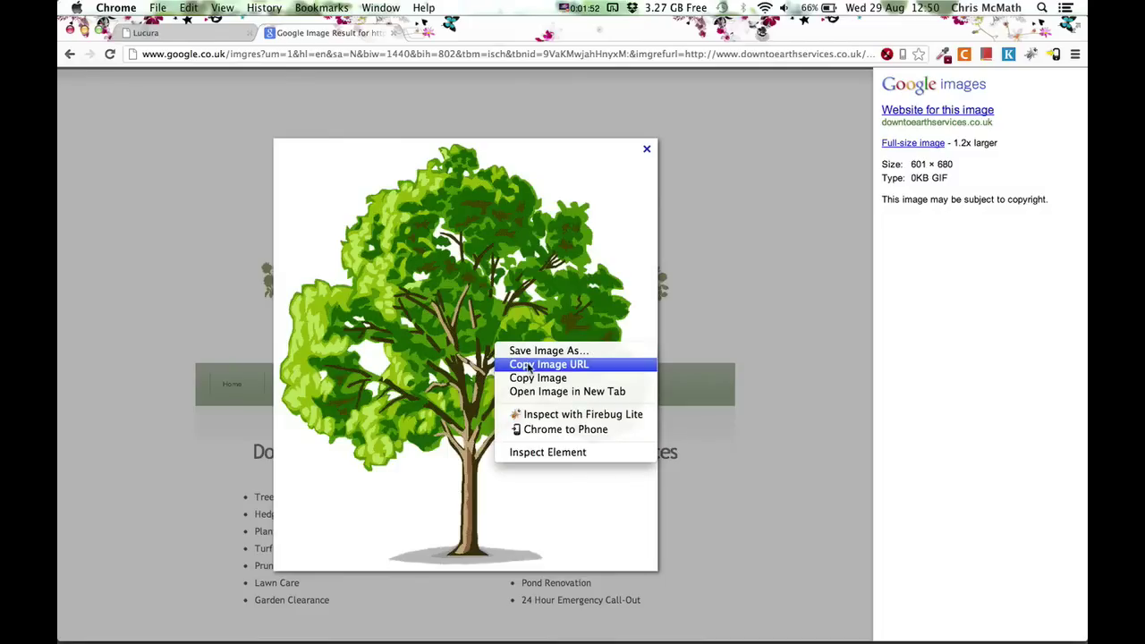
# - Copy the tree picture's image URL and make the block display it
pyautogui.click(528, 367)
pyautogui.click(143, 32)
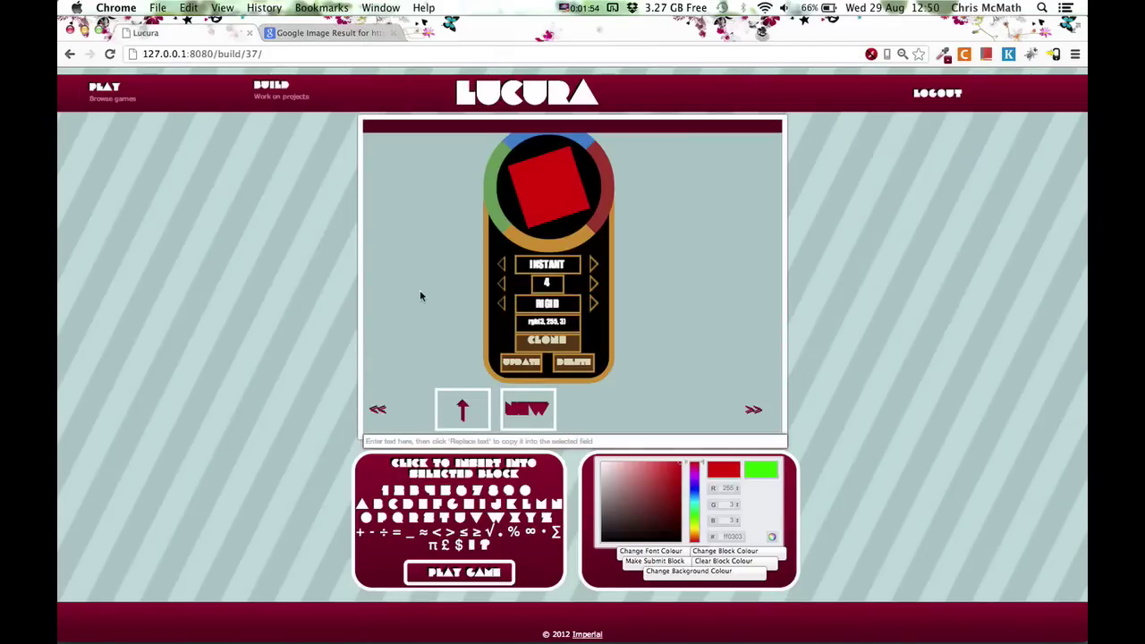
pyautogui.click(403, 440)
pyautogui.press('super+v')
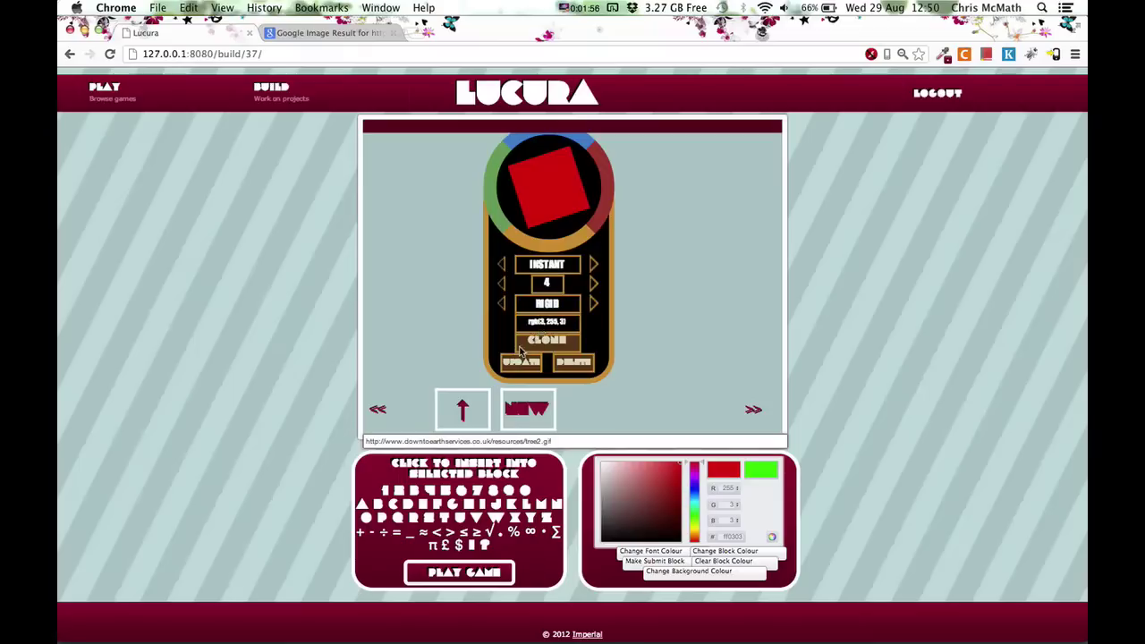
pyautogui.click(552, 320)
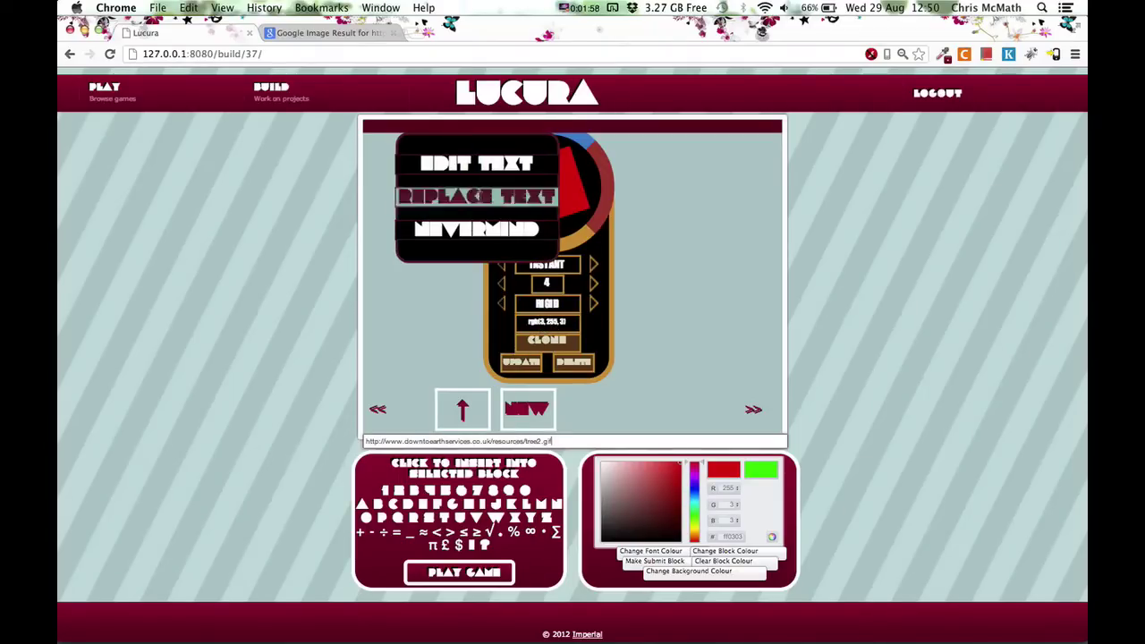
pyautogui.click(484, 197)
pyautogui.click(522, 363)
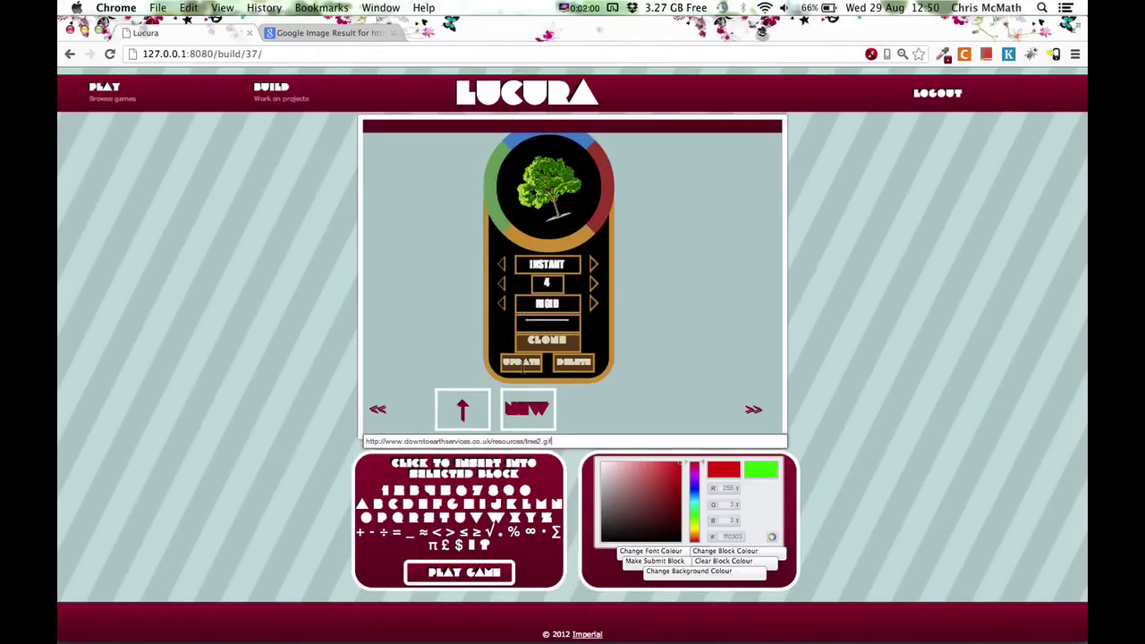
pyautogui.click(548, 341)
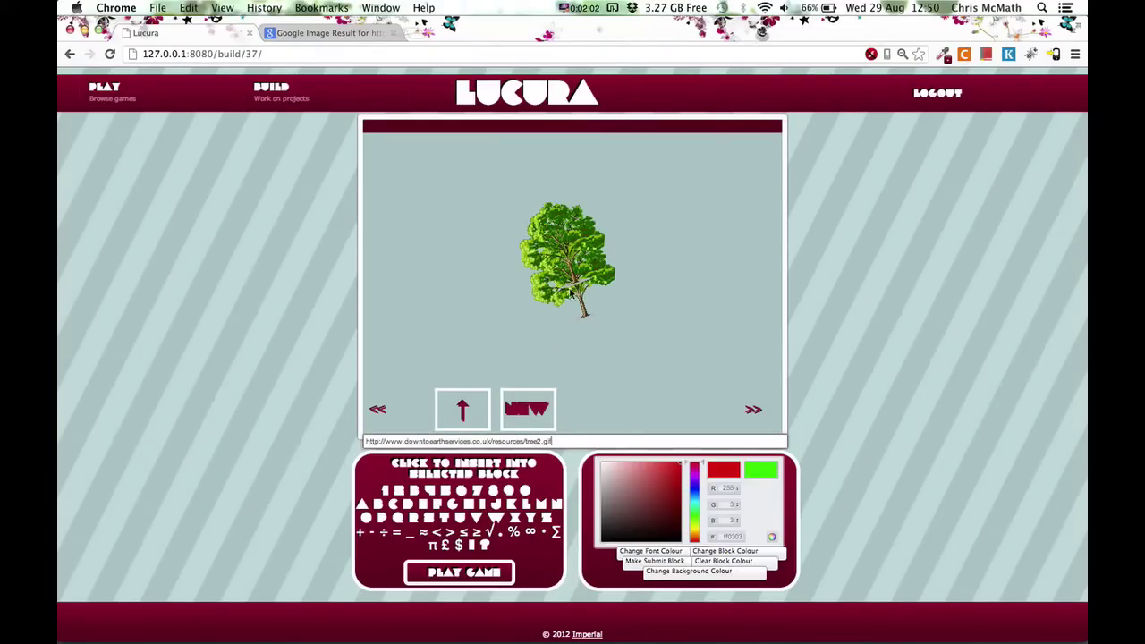
# - Clone the tree block twice, placing one copy to its right and one on the left
pyautogui.click(570, 290)
pyautogui.moveTo(588, 292); pyautogui.dragTo(660, 286)
pyautogui.click(660, 286)
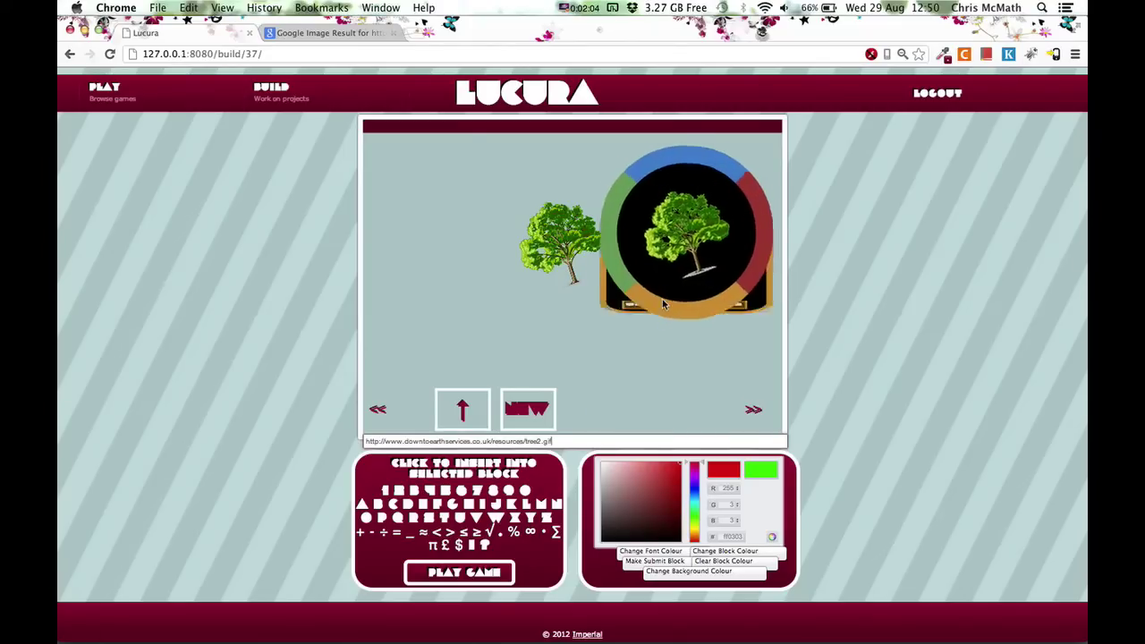
pyautogui.click(663, 304)
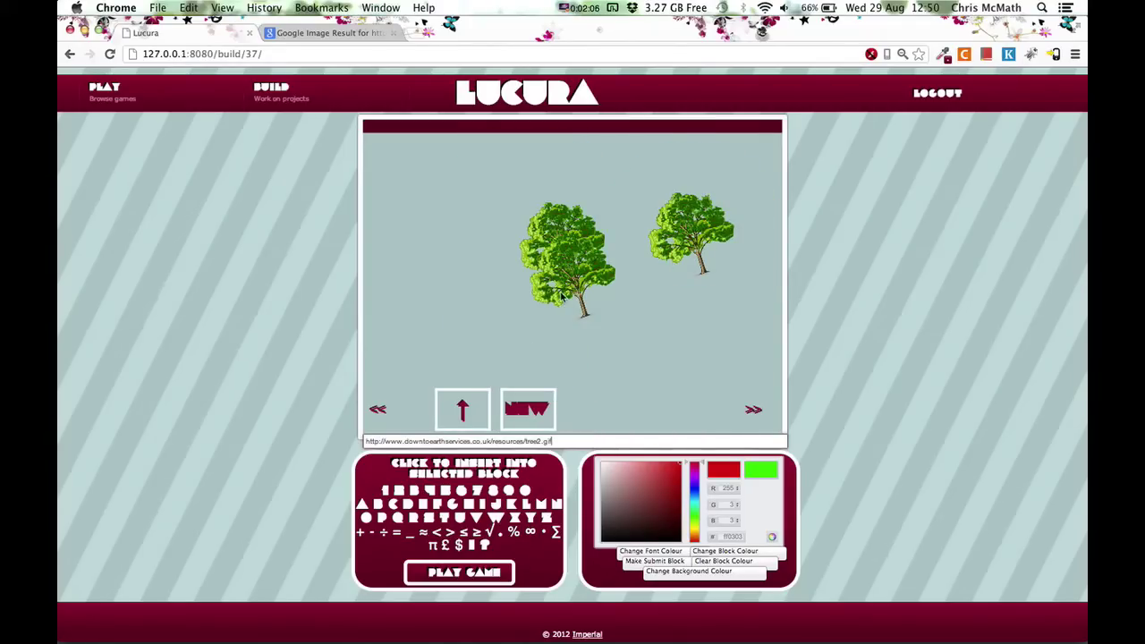
pyautogui.moveTo(561, 297); pyautogui.dragTo(452, 280)
# - In Level Properties, set the goal to 'Number of answers selected' with target 1
pyautogui.click(616, 330)
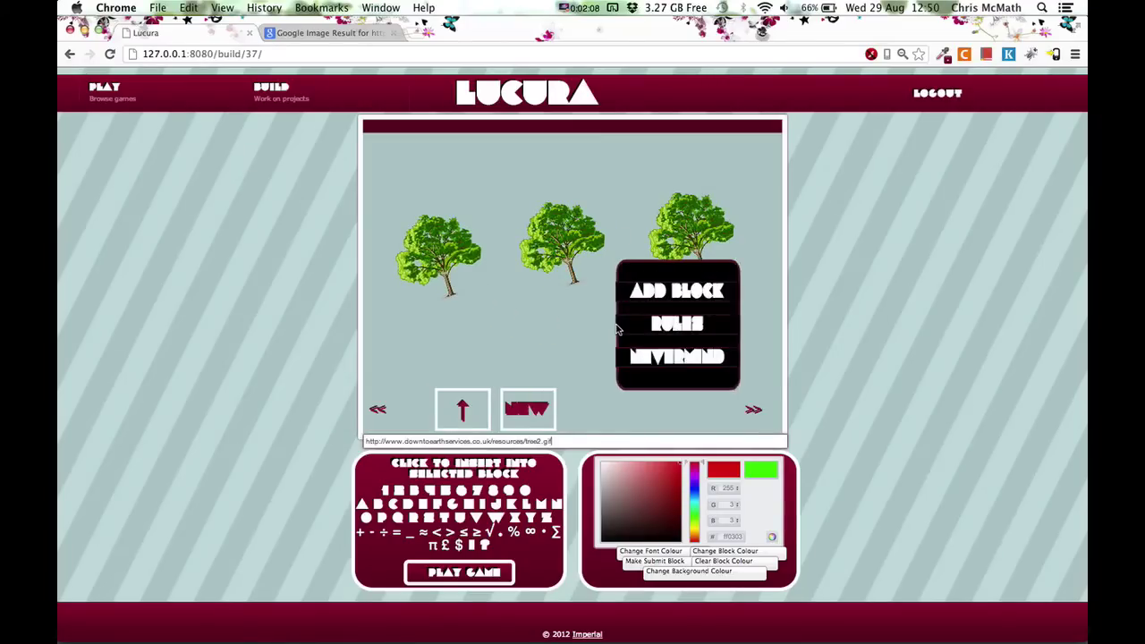
pyautogui.click(651, 327)
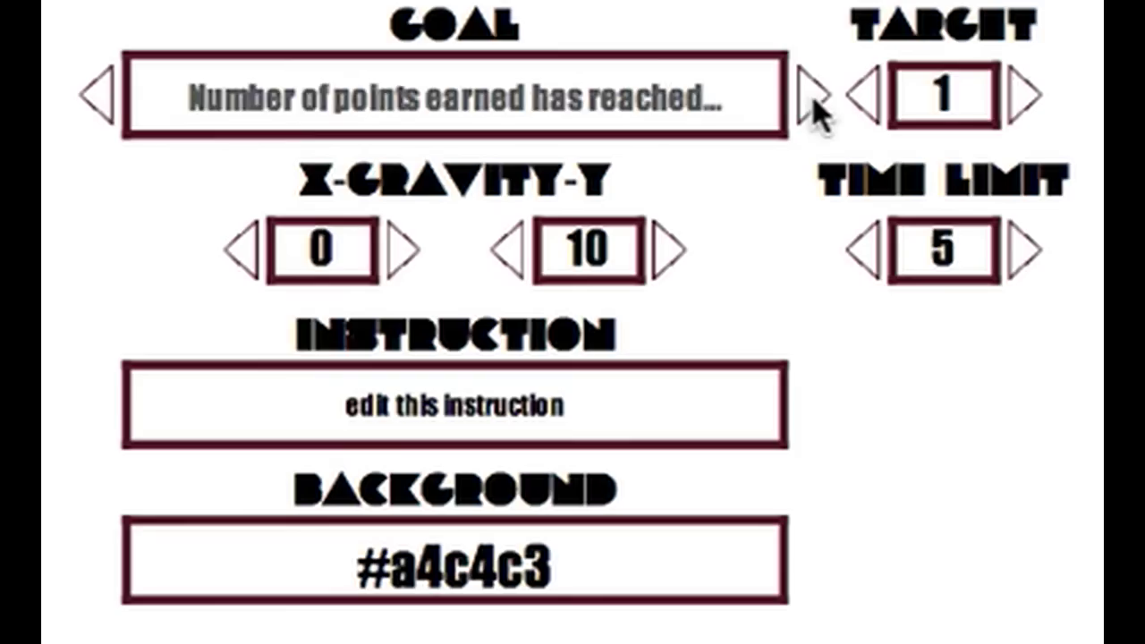
pyautogui.click(814, 100)
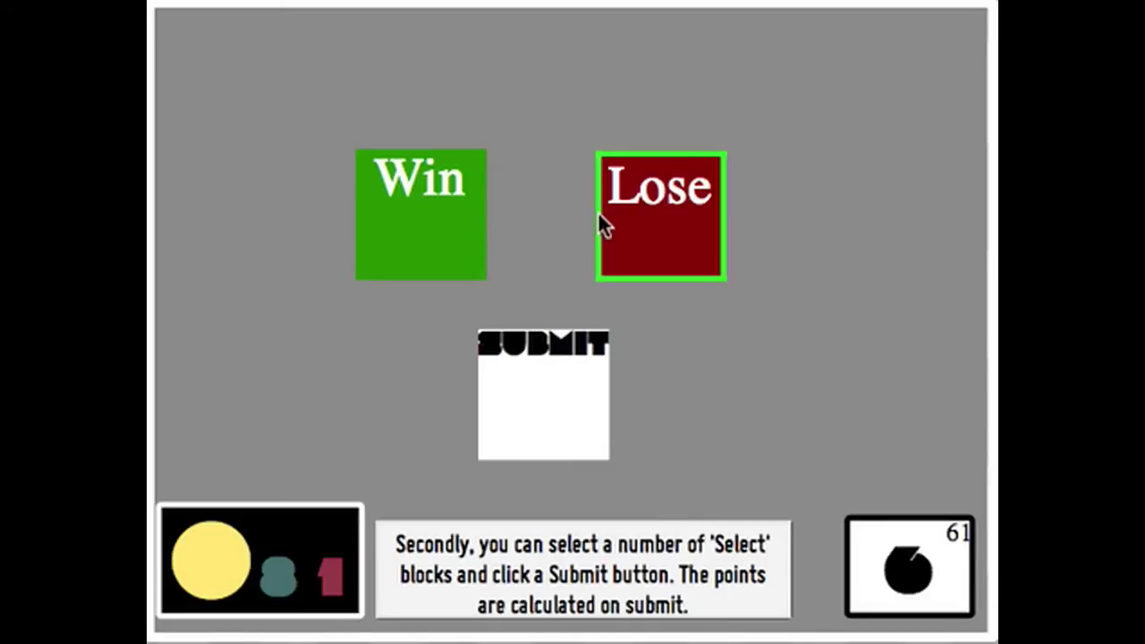
pyautogui.click(639, 224)
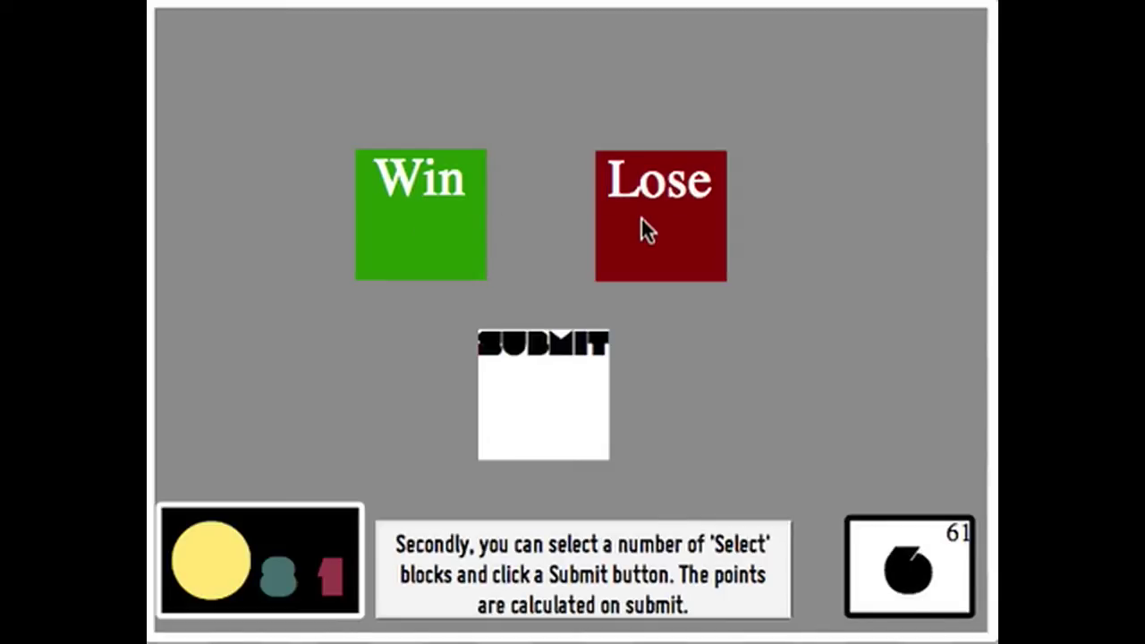
pyautogui.click(463, 206)
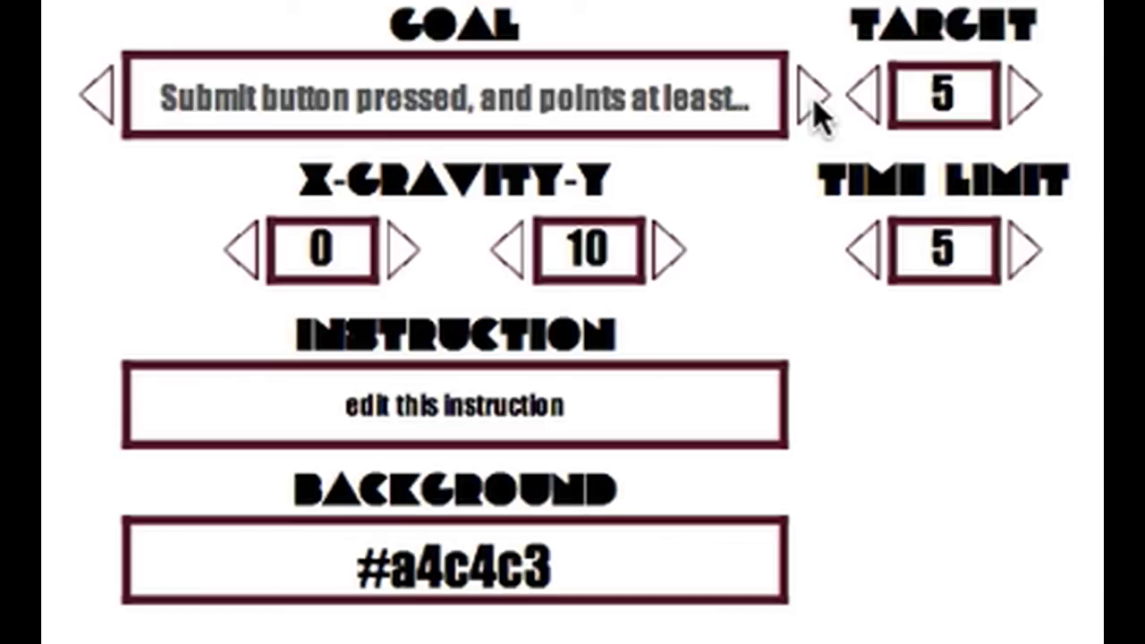
pyautogui.click(815, 98)
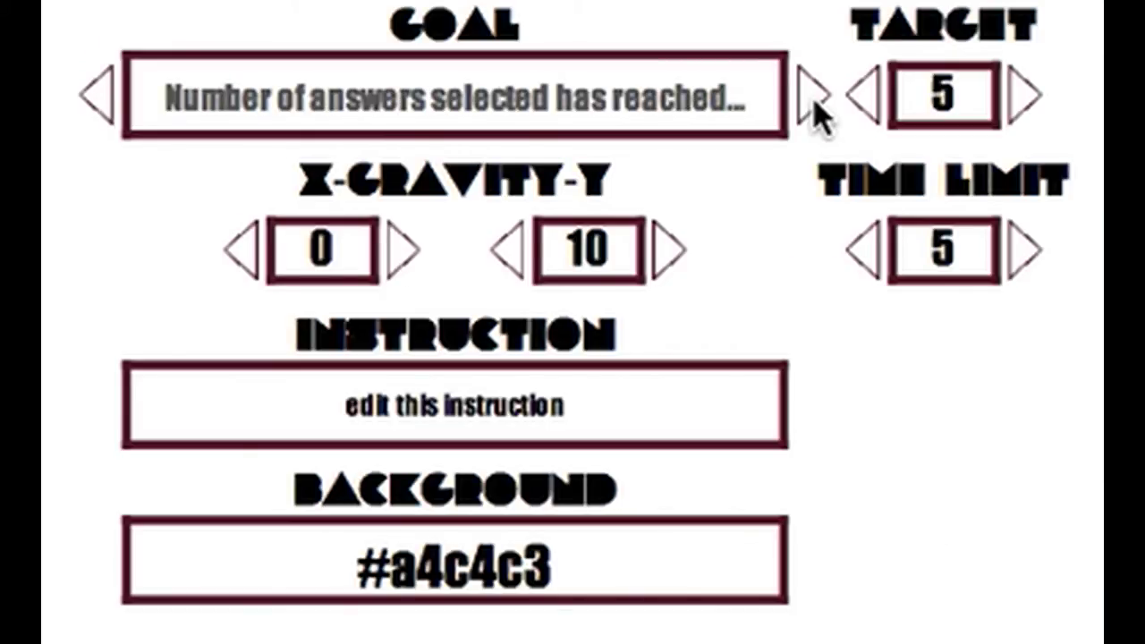
pyautogui.click(874, 108)
pyautogui.click(875, 107)
pyautogui.click(874, 107)
pyautogui.click(874, 107)
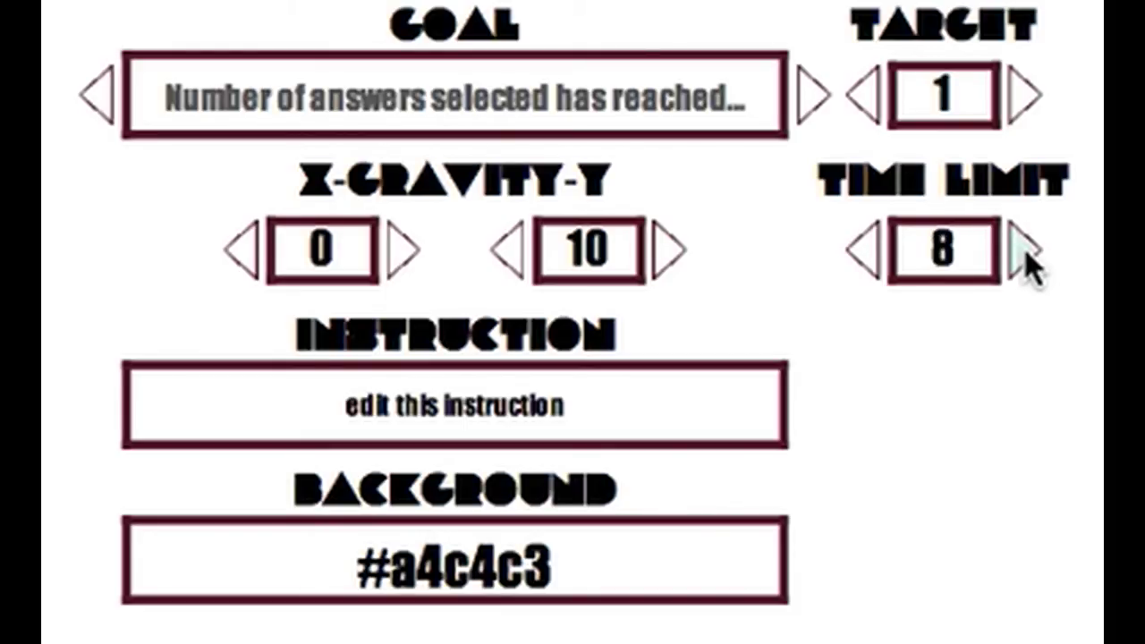
pyautogui.click(1026, 253)
pyautogui.click(1026, 253)
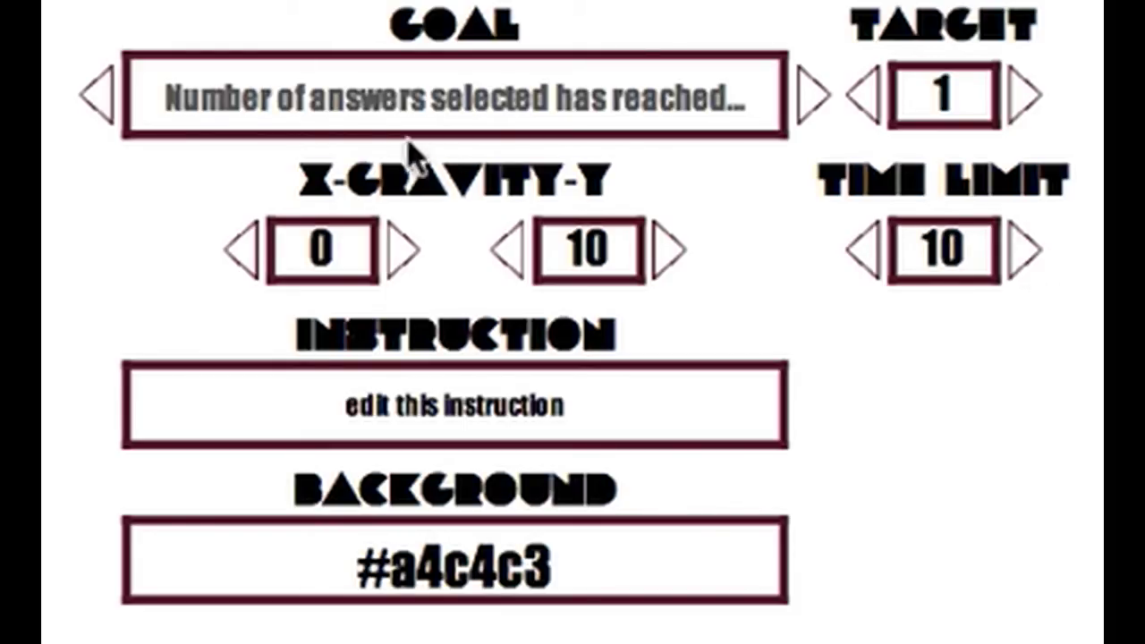
# - Raise the time limit to 10 and X-gravity to 5, and lower the Y-gravity
pyautogui.click(403, 252)
pyautogui.click(403, 252)
pyautogui.click(402, 253)
pyautogui.click(402, 252)
pyautogui.click(403, 252)
pyautogui.click(510, 257)
pyautogui.click(510, 257)
pyautogui.click(510, 257)
pyautogui.click(512, 259)
pyautogui.click(512, 259)
pyautogui.click(511, 259)
pyautogui.click(512, 257)
pyautogui.click(511, 257)
pyautogui.click(512, 258)
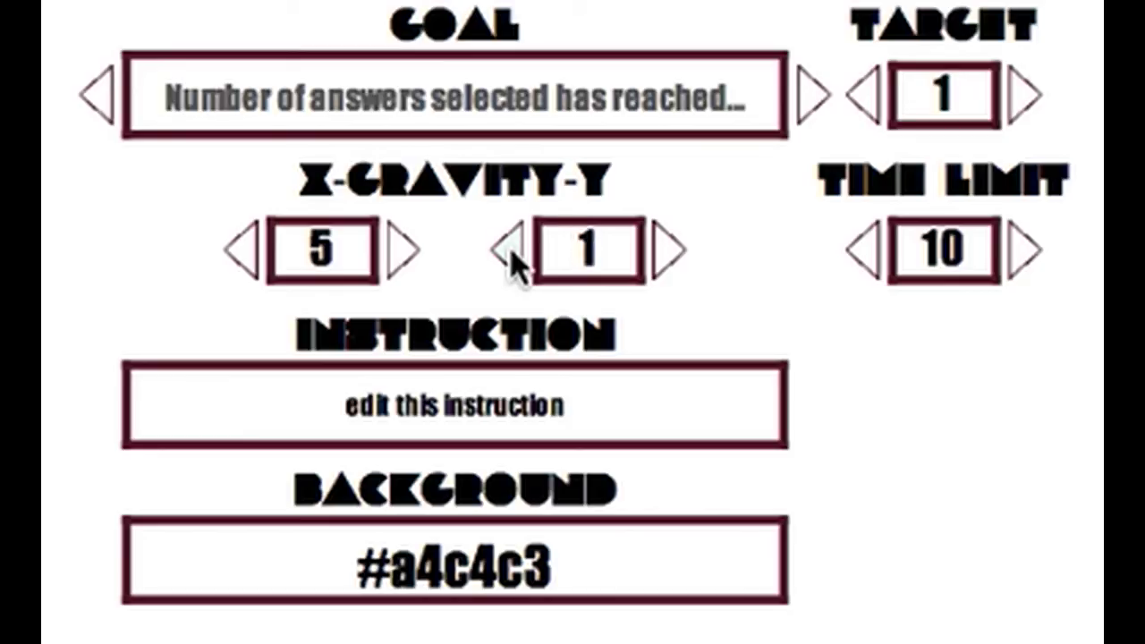
pyautogui.click(512, 258)
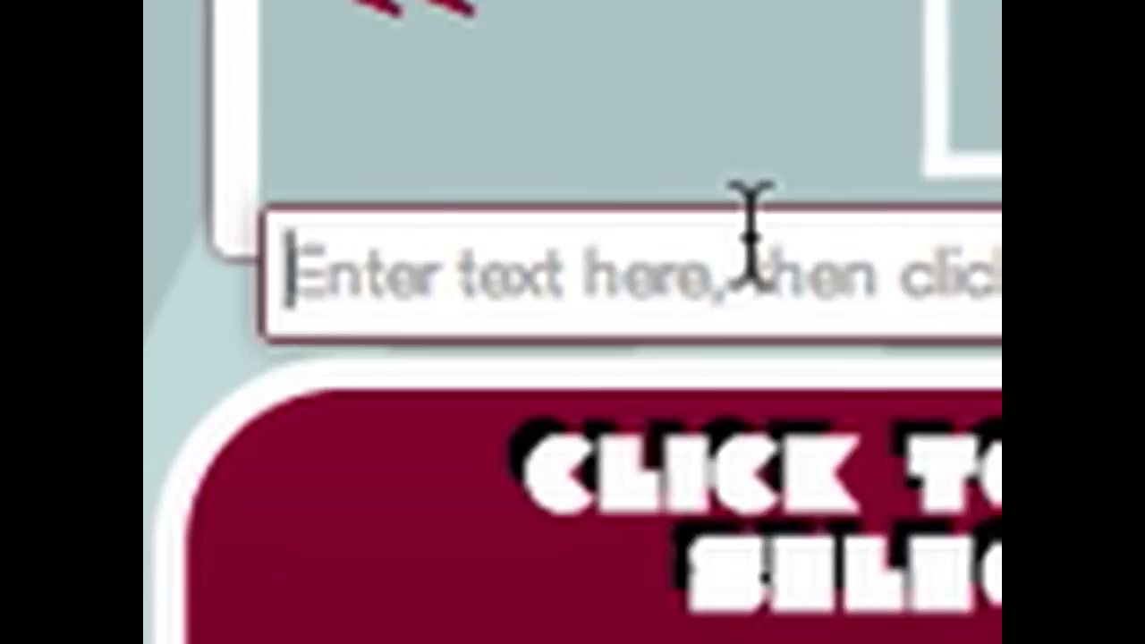
# - Enter the level instruction 'Get three!' and replace the background with the copied tree image URL
pyautogui.write('Get three!')
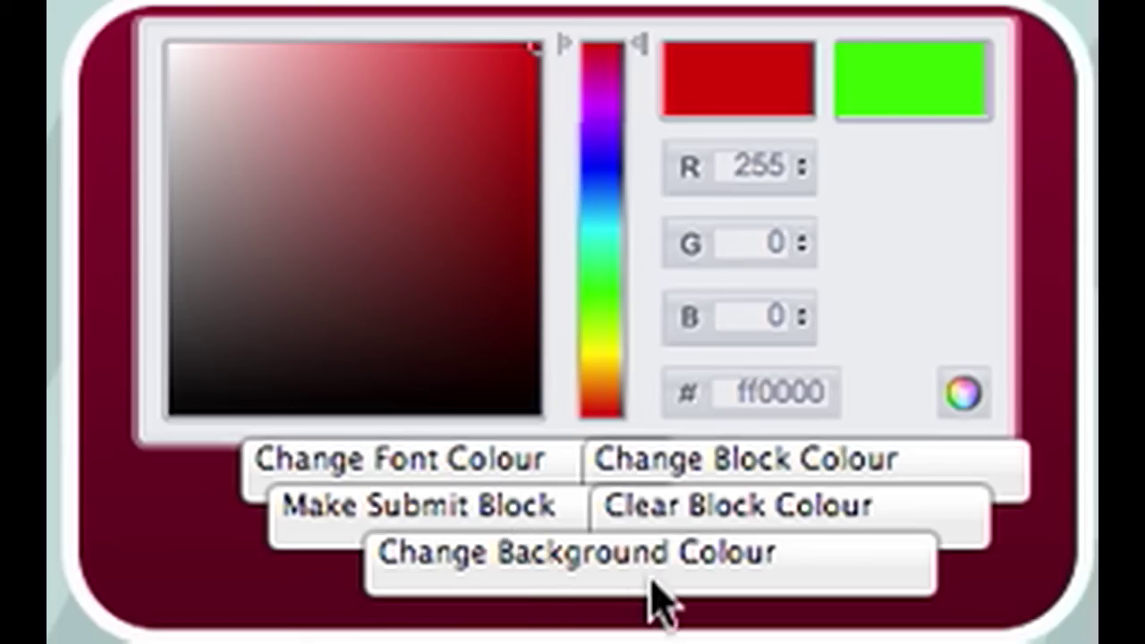
pyautogui.click(705, 575)
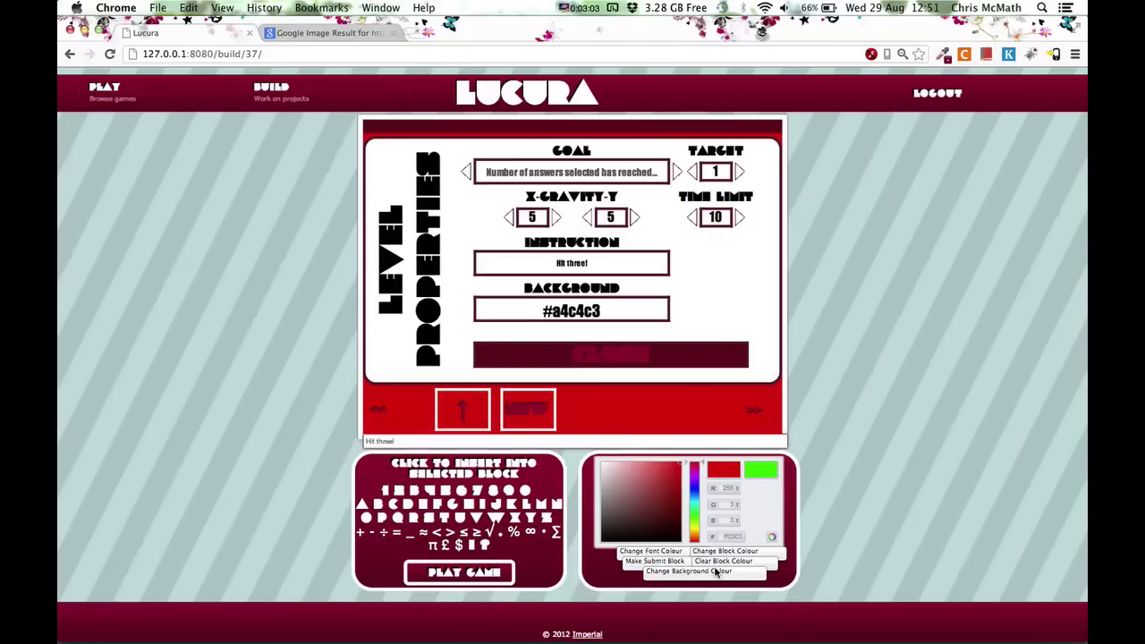
pyautogui.click(336, 33)
pyautogui.rightClick(469, 282)
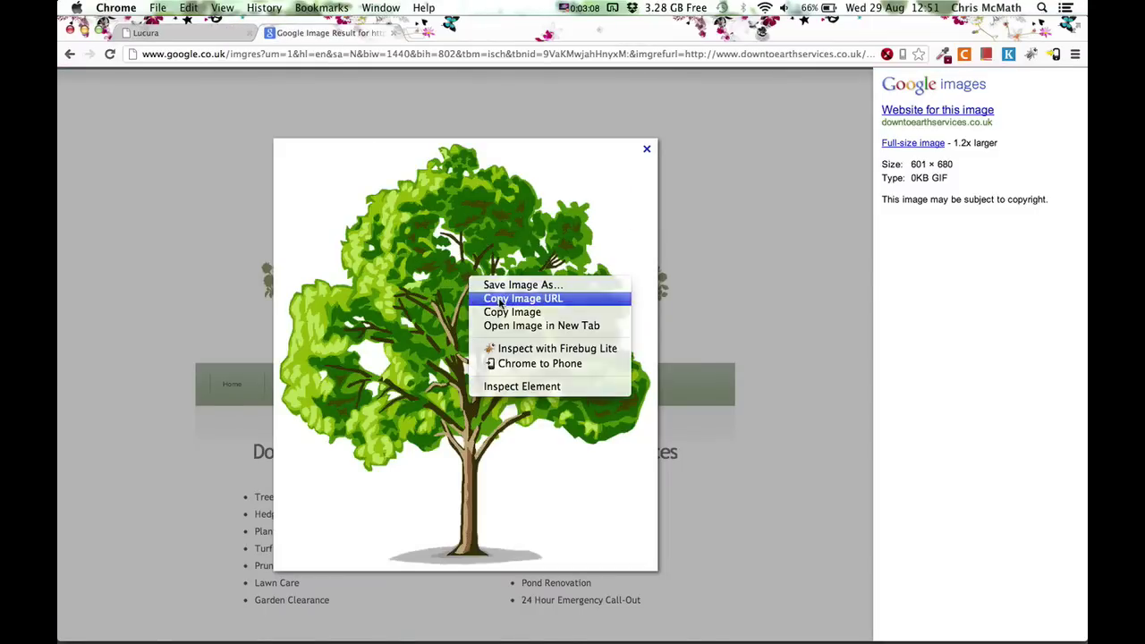
pyautogui.click(506, 297)
pyautogui.click(179, 34)
pyautogui.click(397, 441)
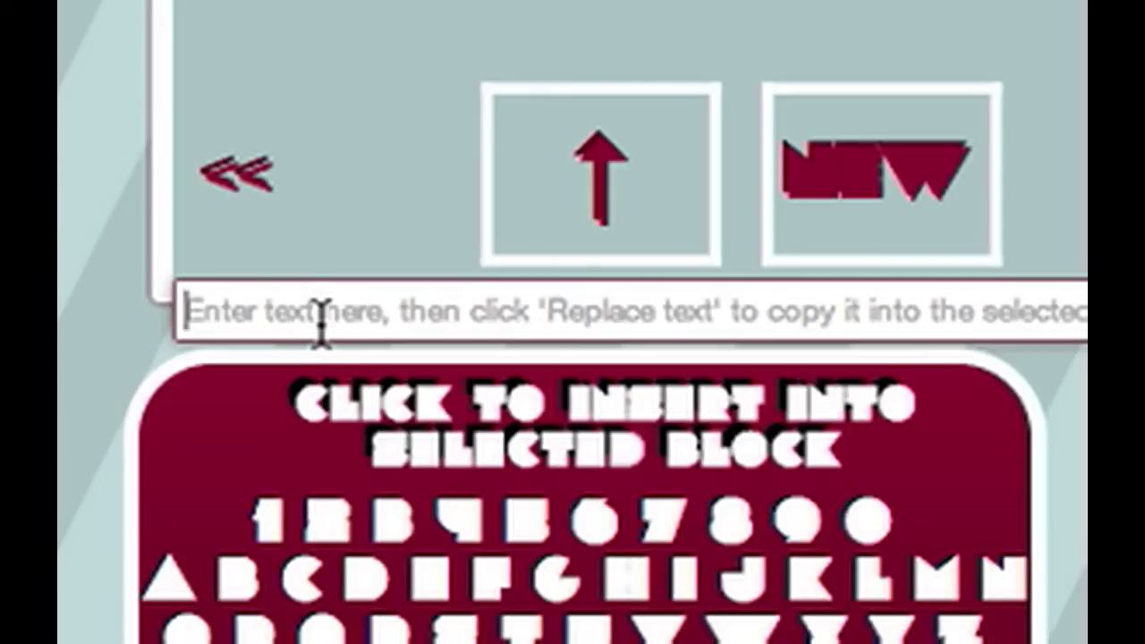
pyautogui.press('super+v')
pyautogui.click(551, 305)
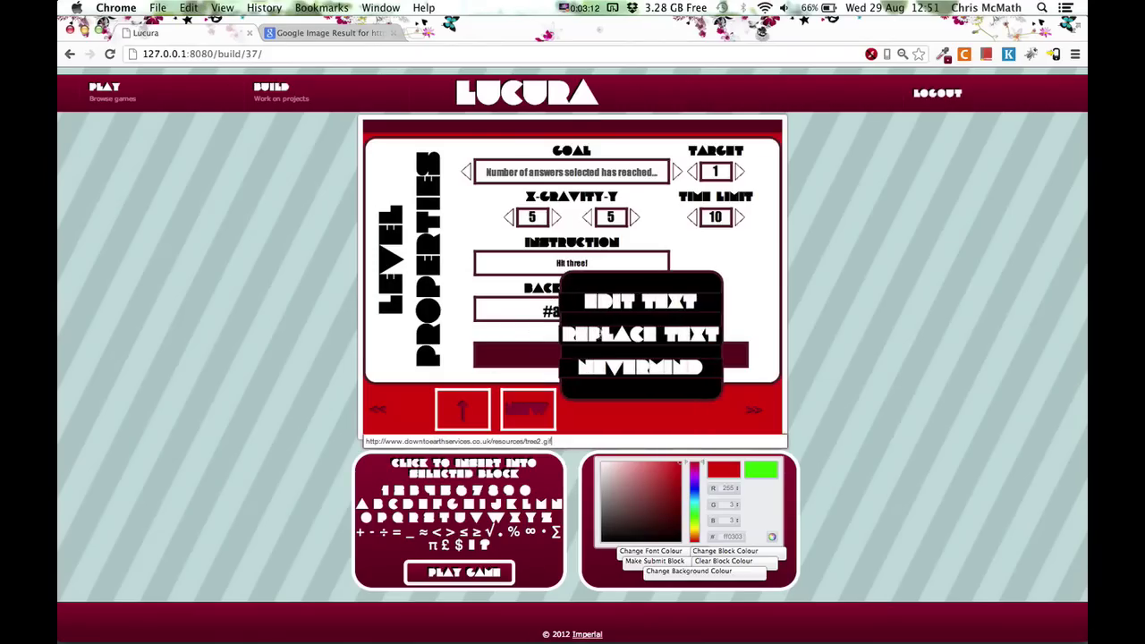
pyautogui.click(603, 334)
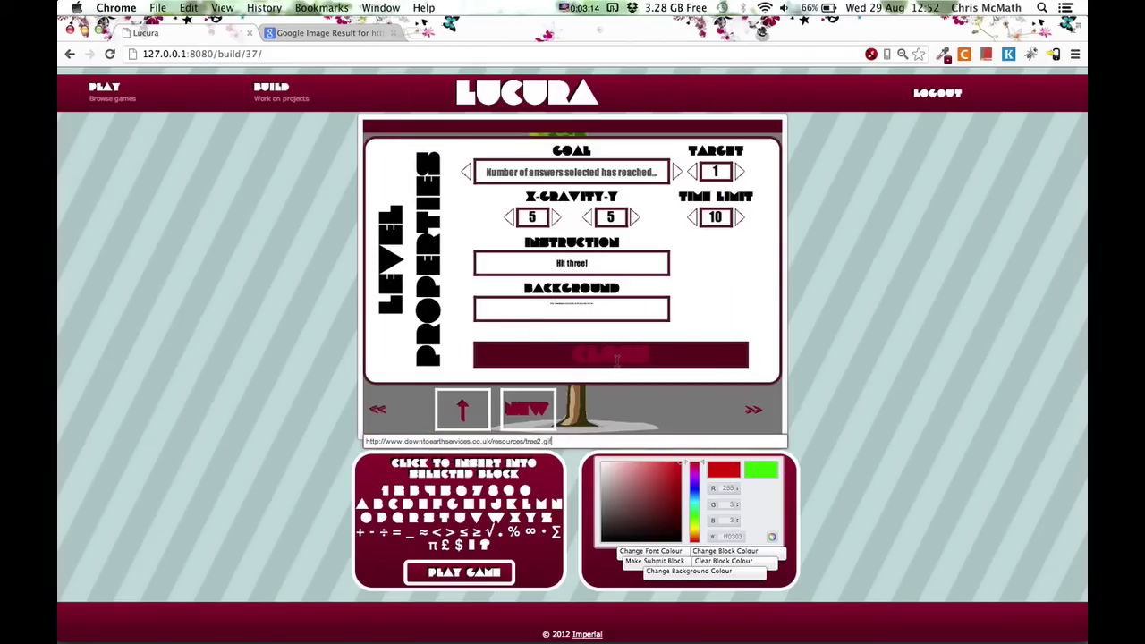
# - Add three new empty levels after the tree level and step forward through them
pyautogui.click(617, 356)
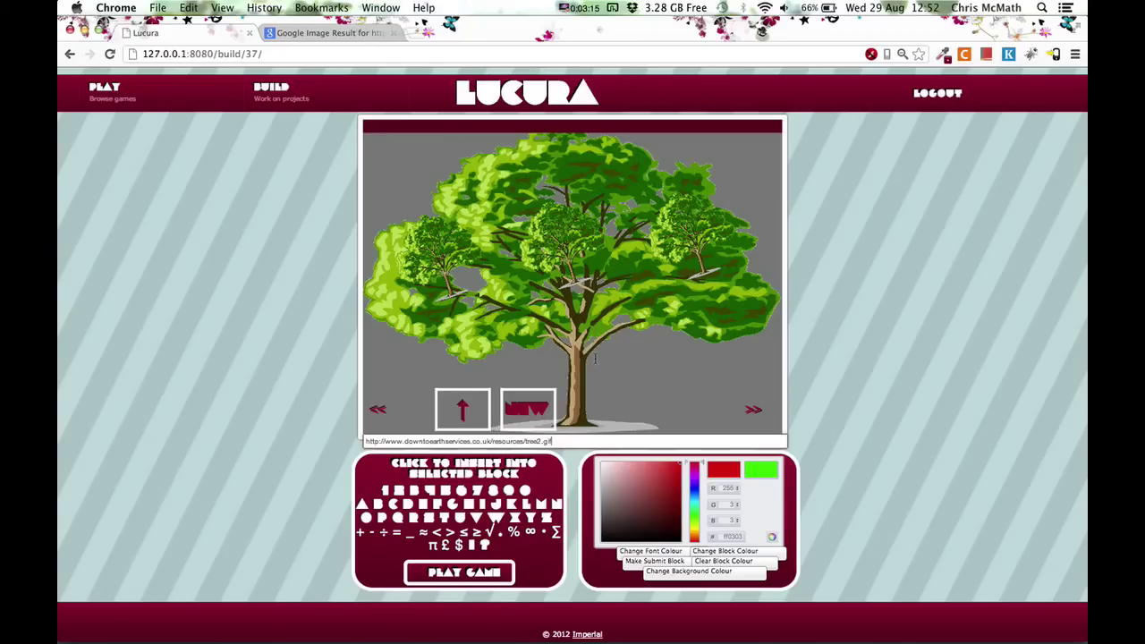
pyautogui.click(531, 412)
pyautogui.click(532, 412)
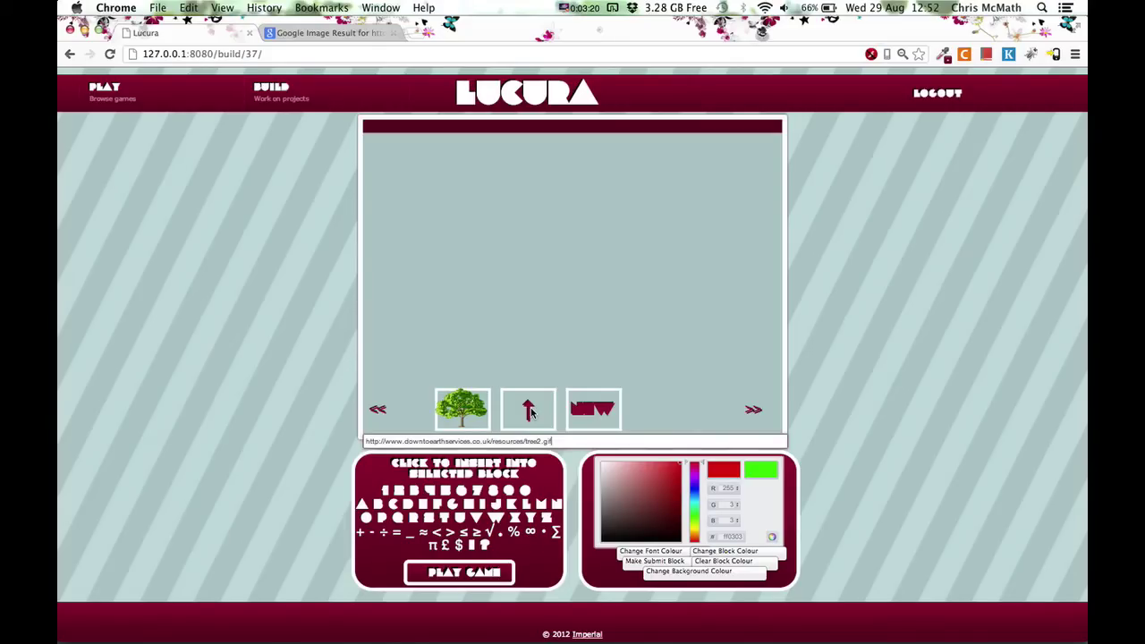
pyautogui.click(578, 410)
pyautogui.click(652, 409)
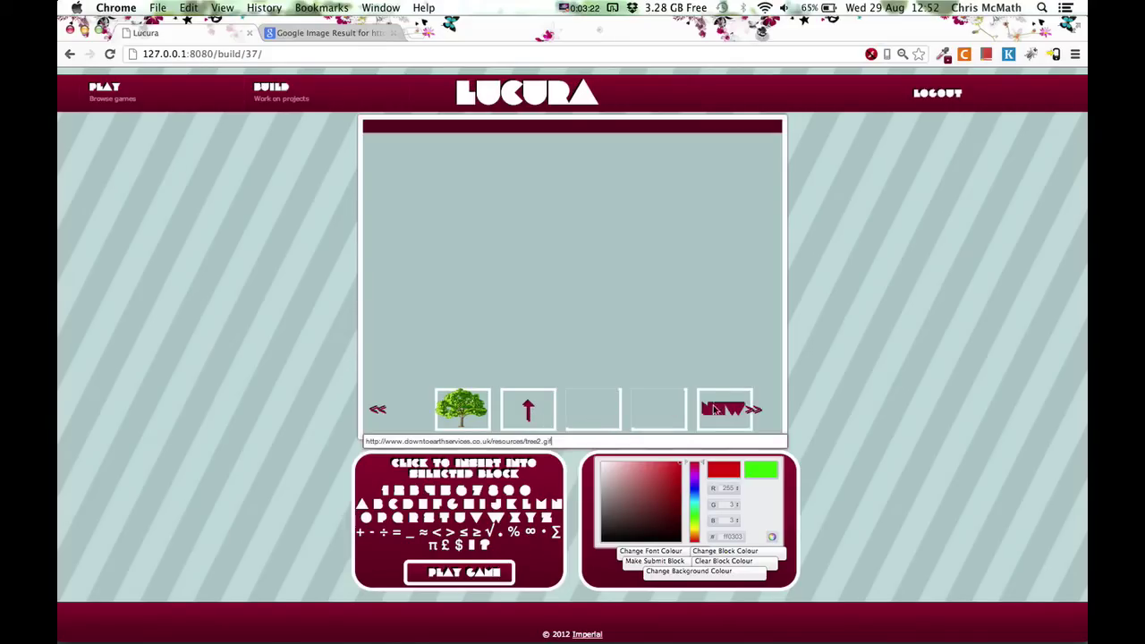
pyautogui.click(602, 409)
pyautogui.click(637, 410)
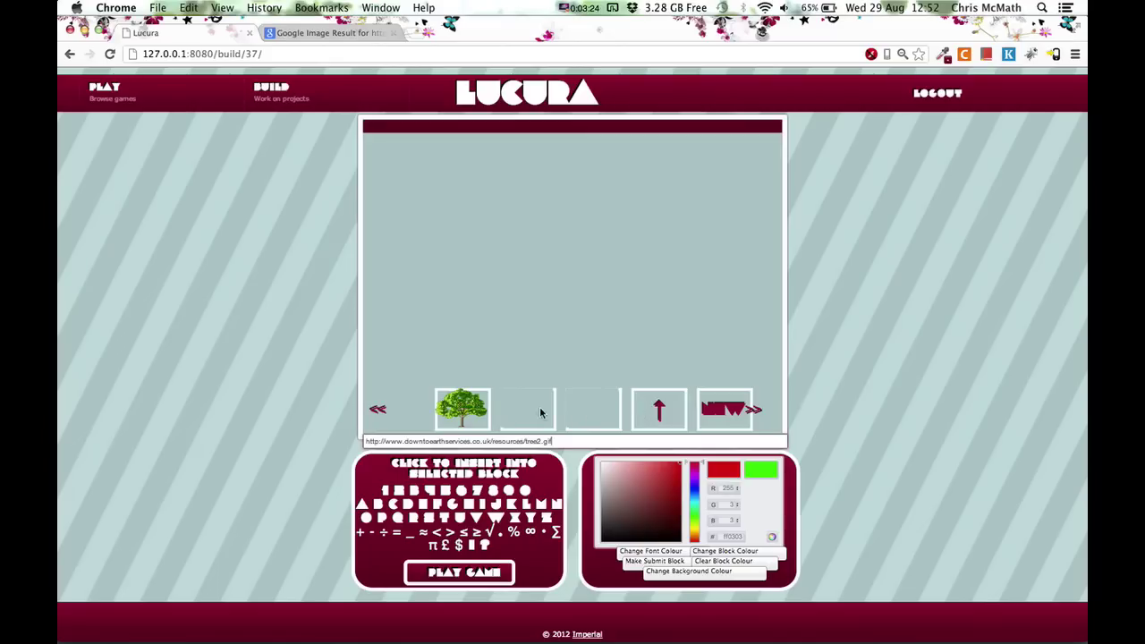
# - Return to the second level and check its level properties
pyautogui.click(521, 412)
pyautogui.click(576, 293)
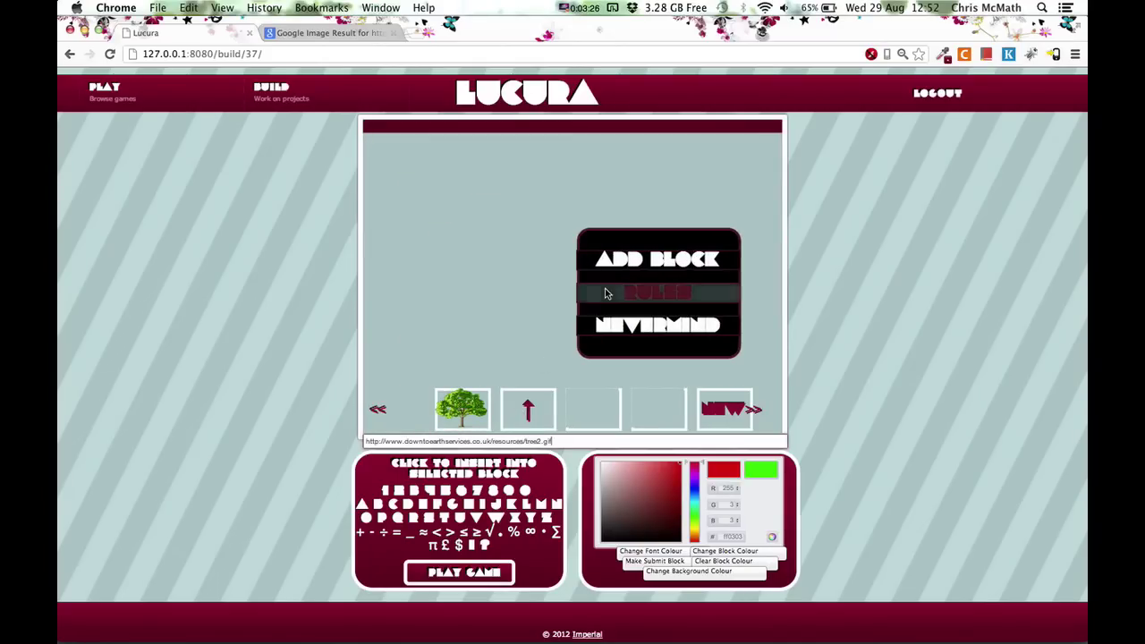
pyautogui.click(606, 294)
pyautogui.click(590, 346)
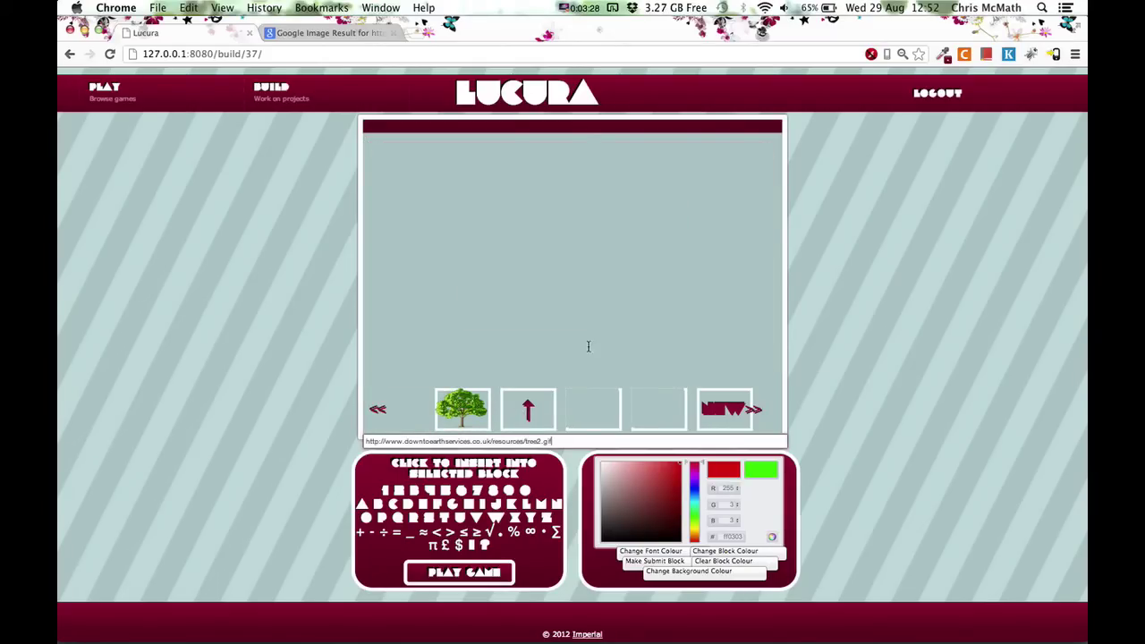
# - Save the game with the title 'My Game' and description 'A game about frogs'
pyautogui.click(580, 126)
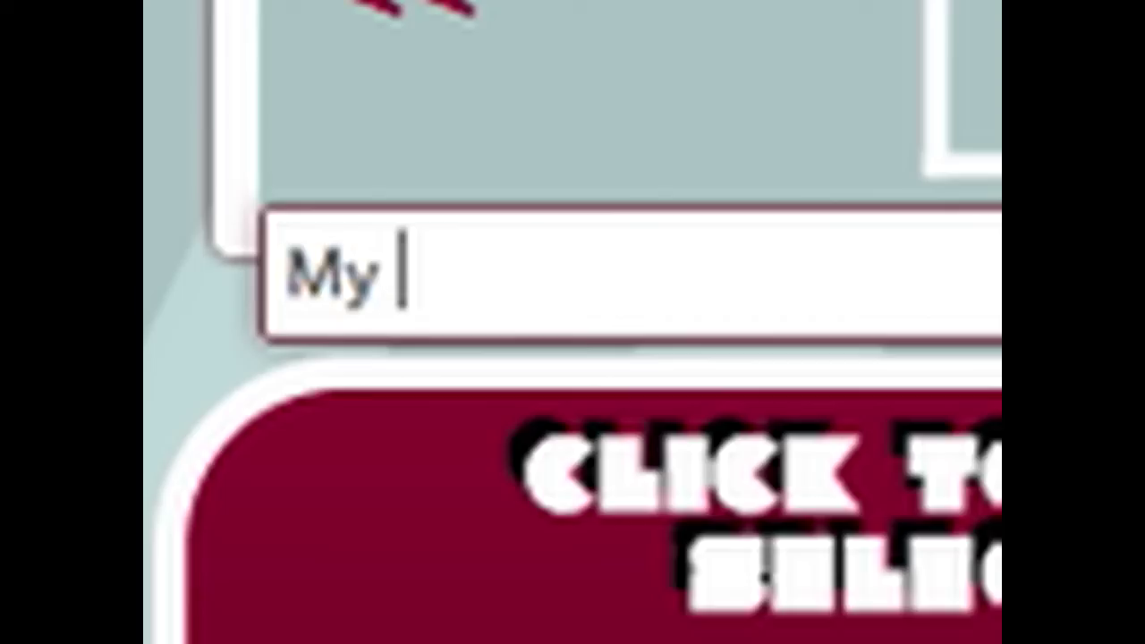
pyautogui.write('MyGame')
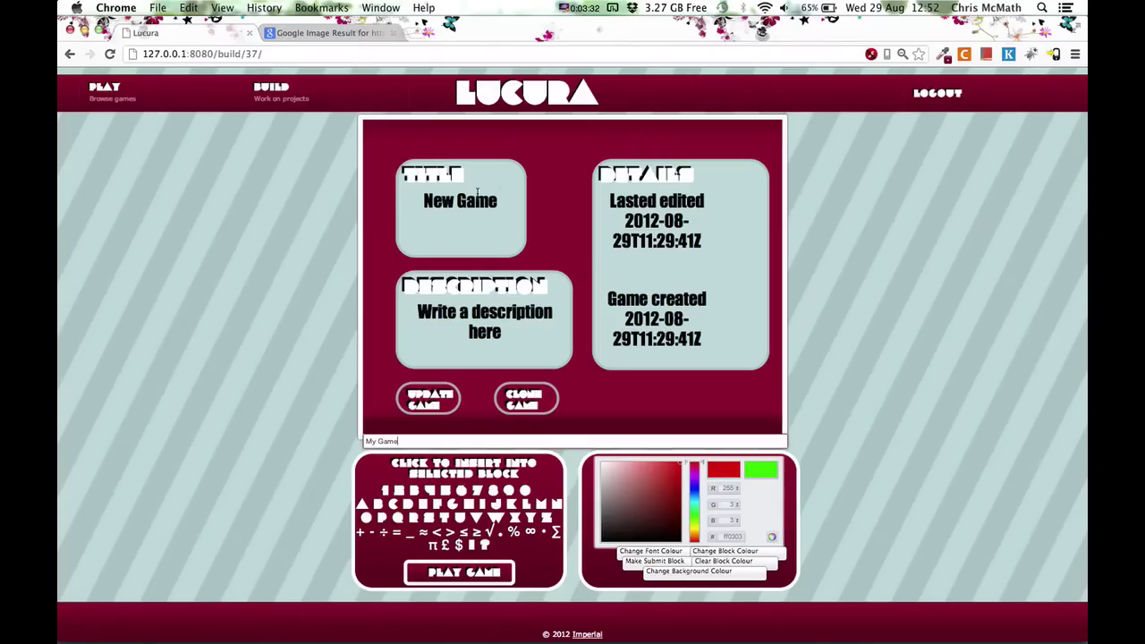
pyautogui.click(428, 399)
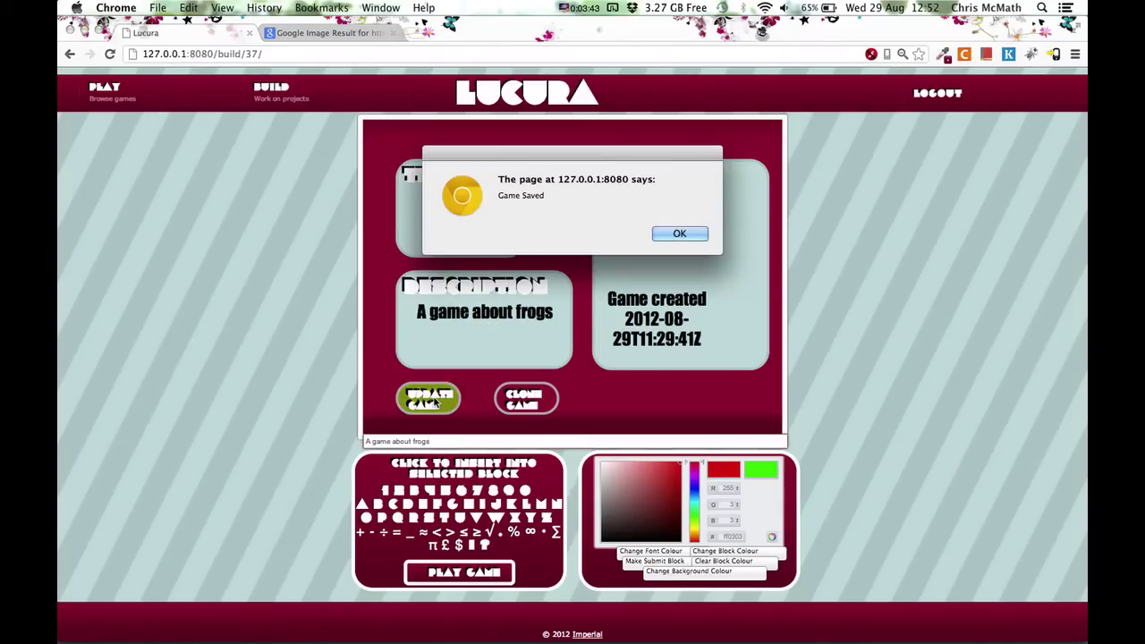
pyautogui.press('Return')
pyautogui.scroll(-2, 539, 426)
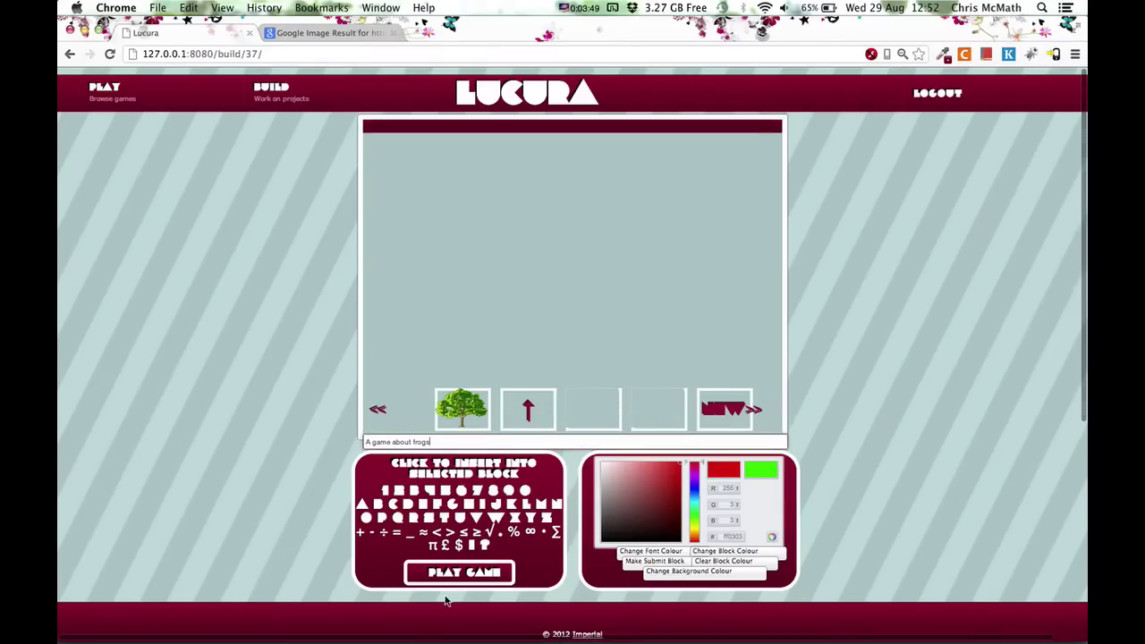
# - View the game's play page, then return to the editor
pyautogui.click(448, 577)
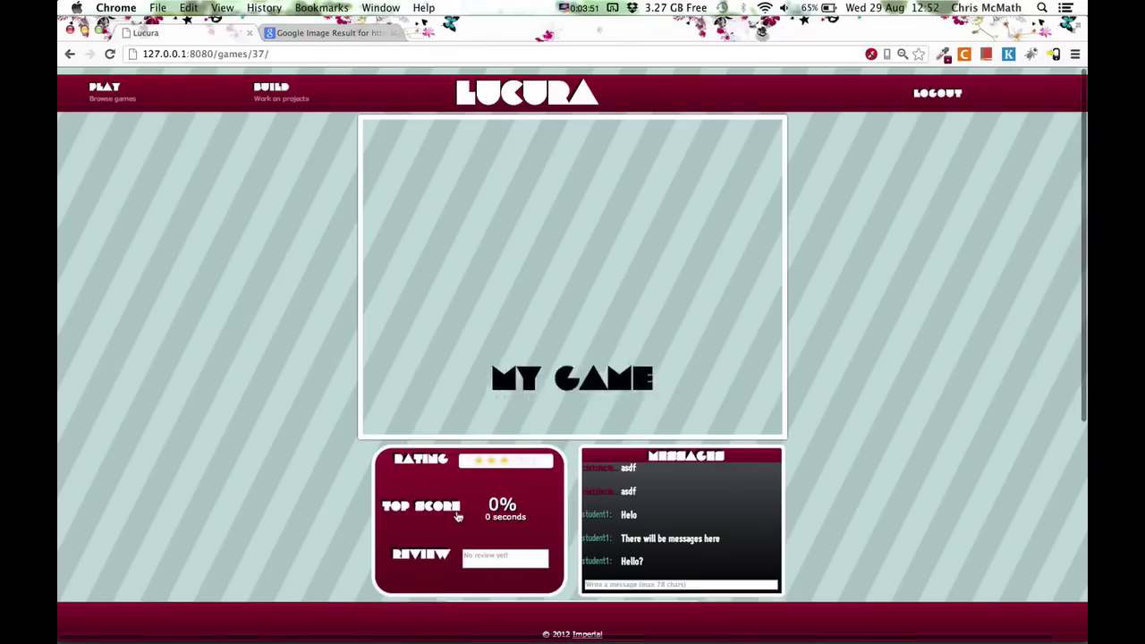
pyautogui.scroll(-2, 534, 338)
pyautogui.click(572, 542)
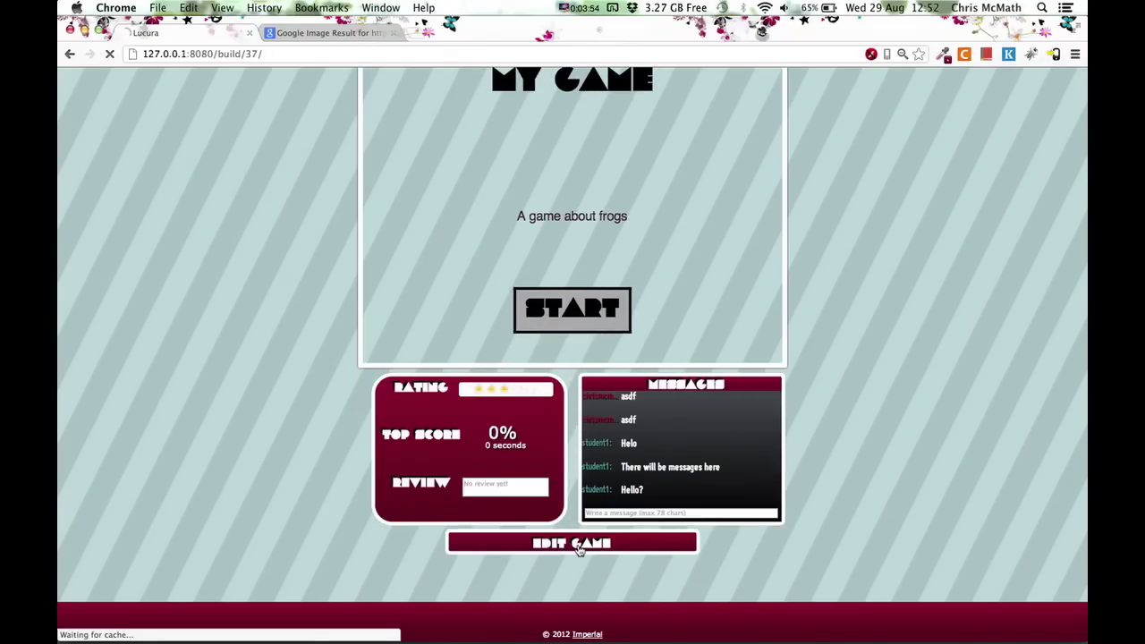